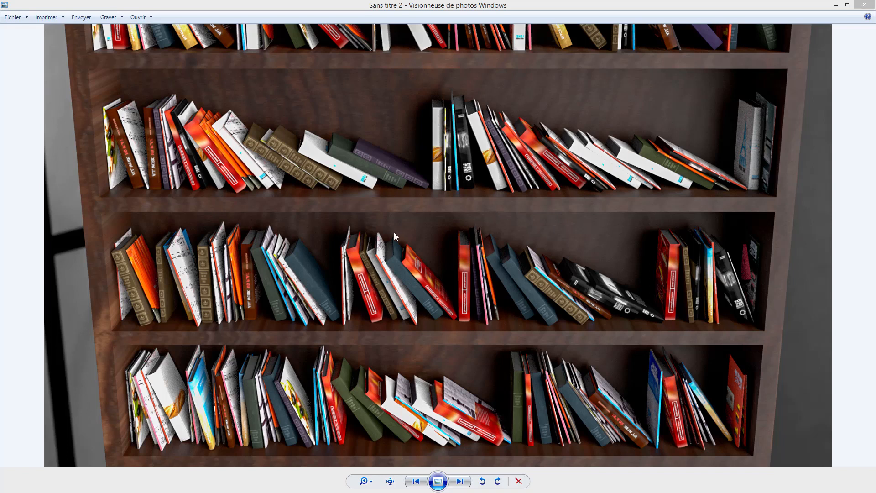
Switch from the bookshelf render to Firefox and watch the Particles in motion Tutorials page's Mountain video in the larger player, replaying it.
left_click(836, 5)
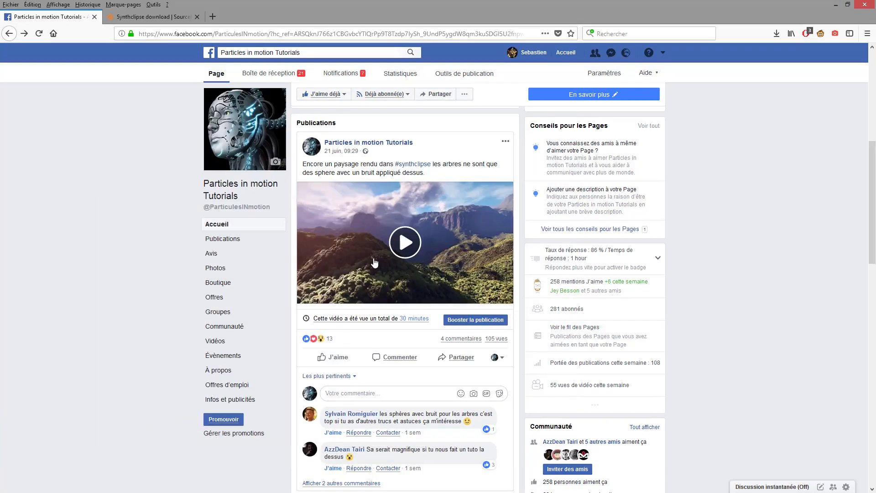
left_click(399, 247)
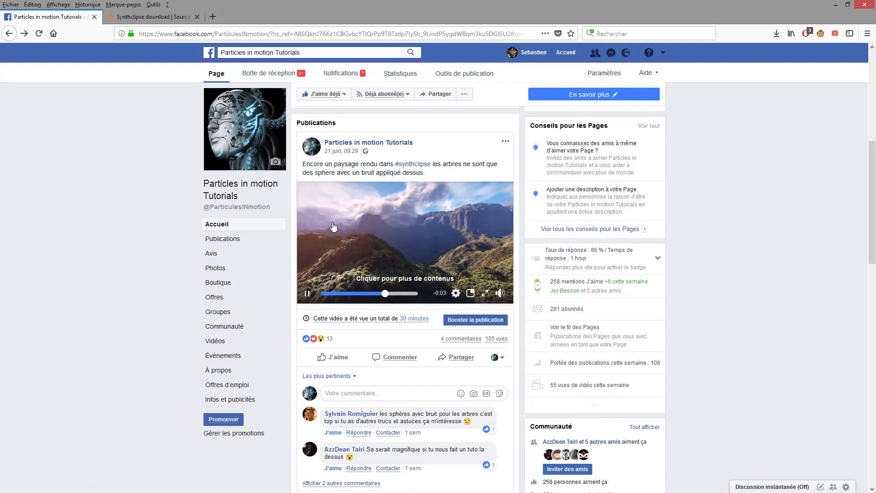
left_click(485, 293)
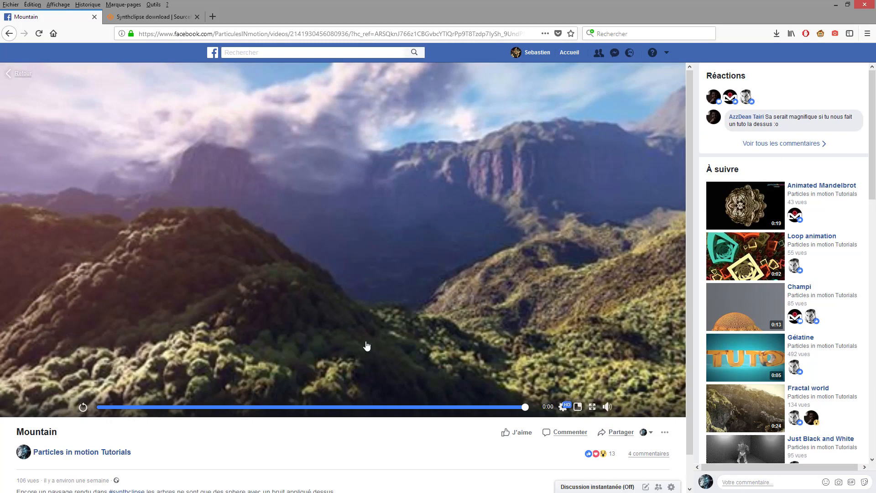
left_click(82, 408)
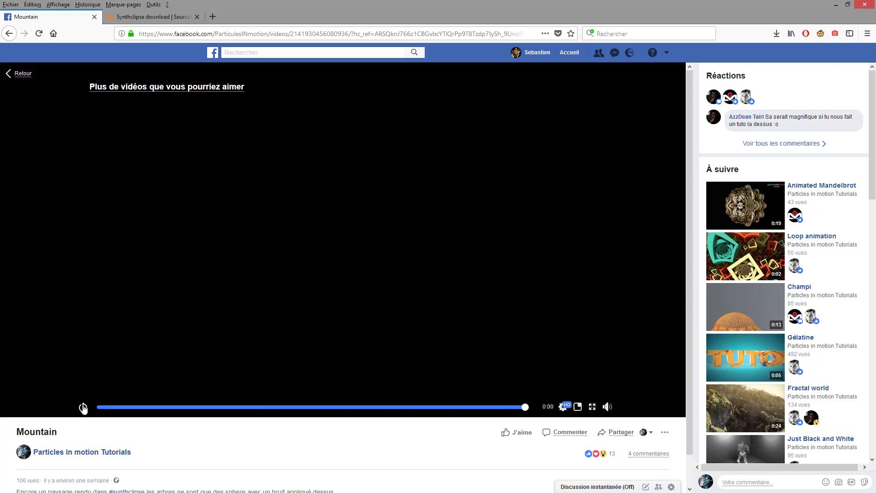
left_click(83, 407)
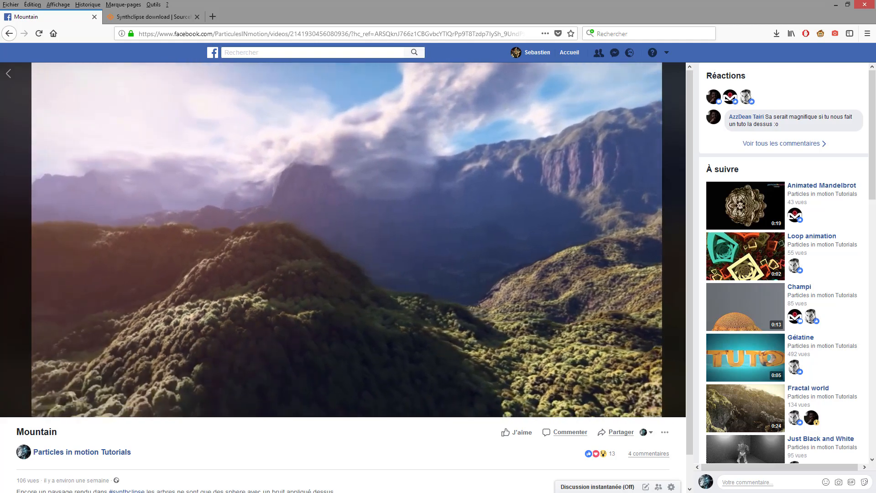
Switch to Eclipse and look through the terrain functions in the Elevated.xbuf0.stoy shader code.
key("alt+Tab")
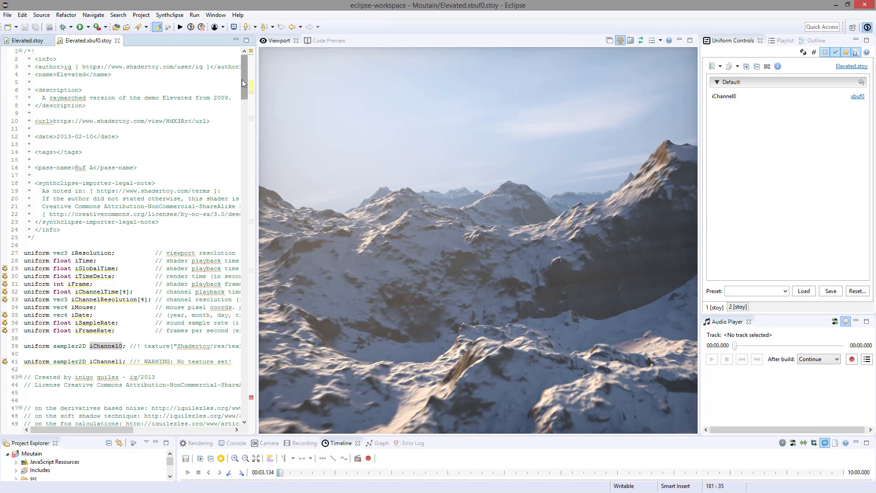
scroll(237, 126, "down", 2)
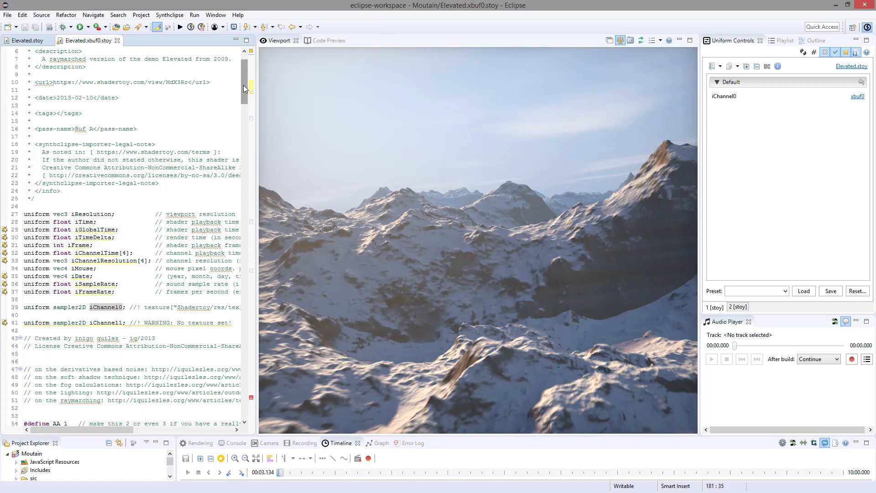
scroll(243, 85, "down", 10)
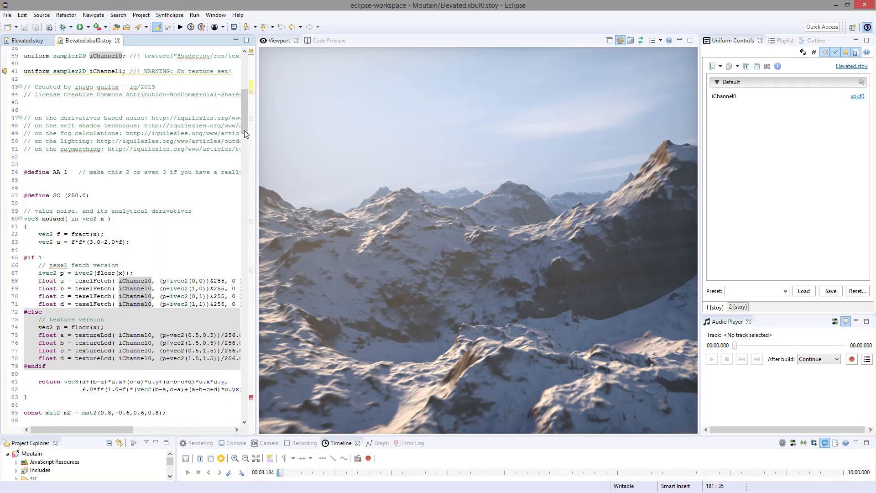
scroll(245, 130, "down", 20)
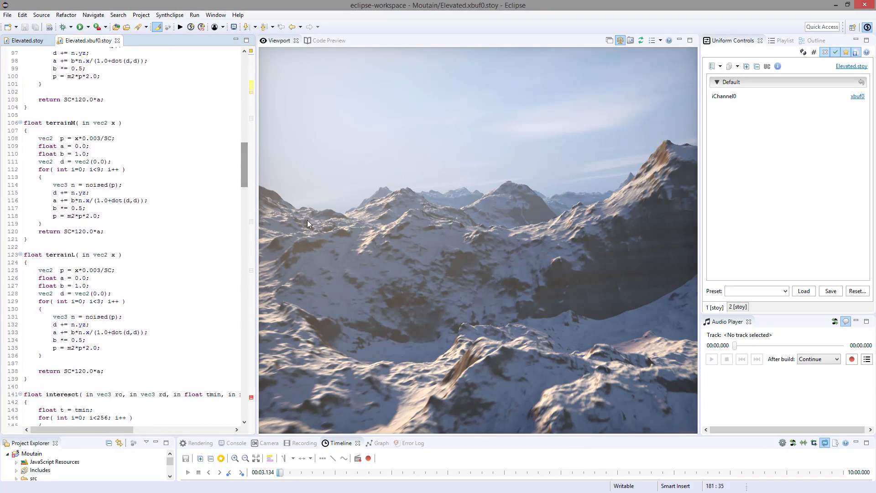
left_click_drag(245, 170, 262, 130)
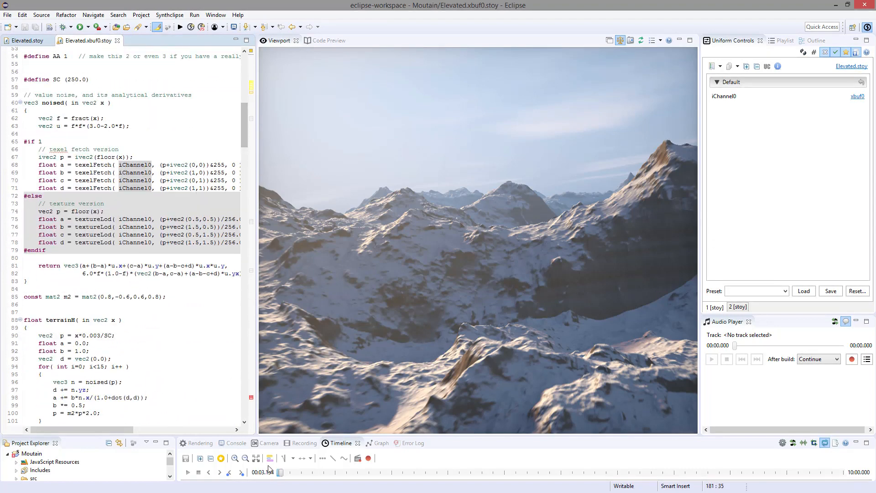
Switch back to Firefox and replay the Mountain video.
key("alt+Tab")
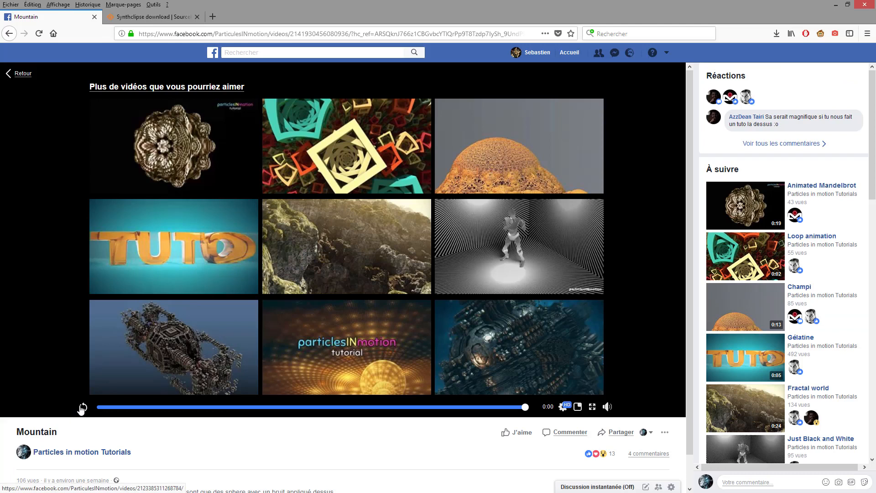
left_click(82, 407)
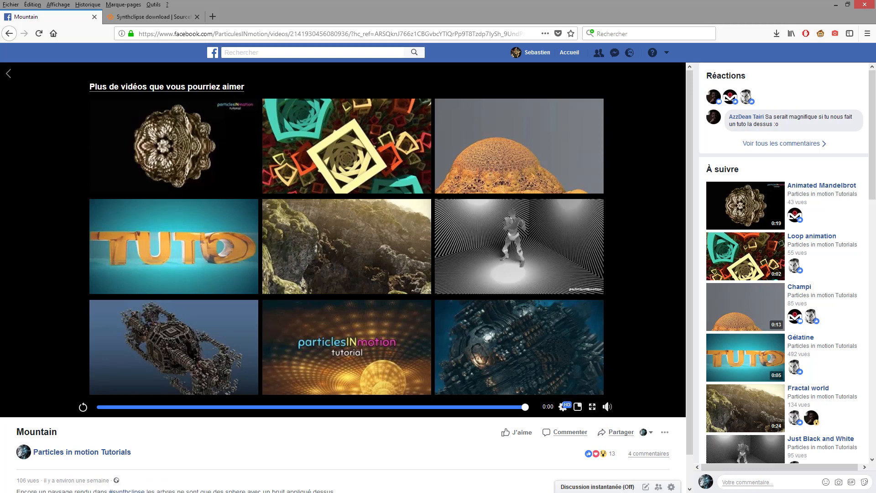
Switch to Eclipse and preview the snowy mountain shader's animation in the viewport, pausing after several seconds of playback.
key("alt+Tab")
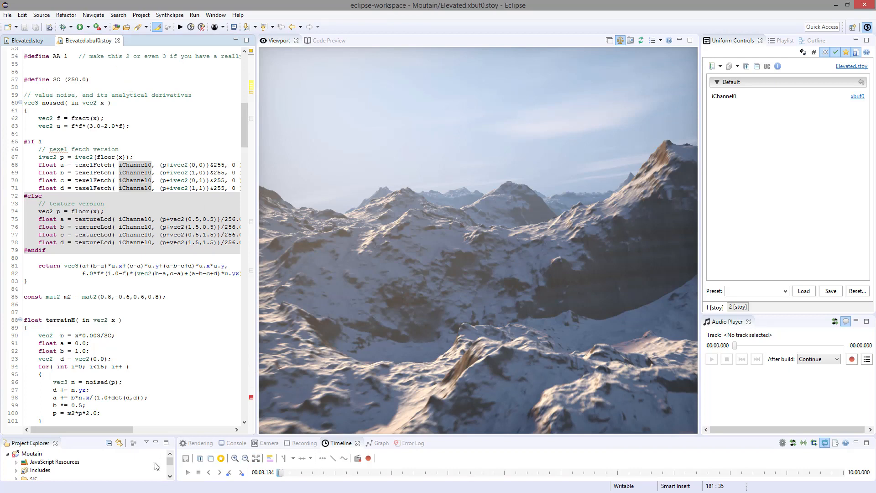
left_click(189, 473)
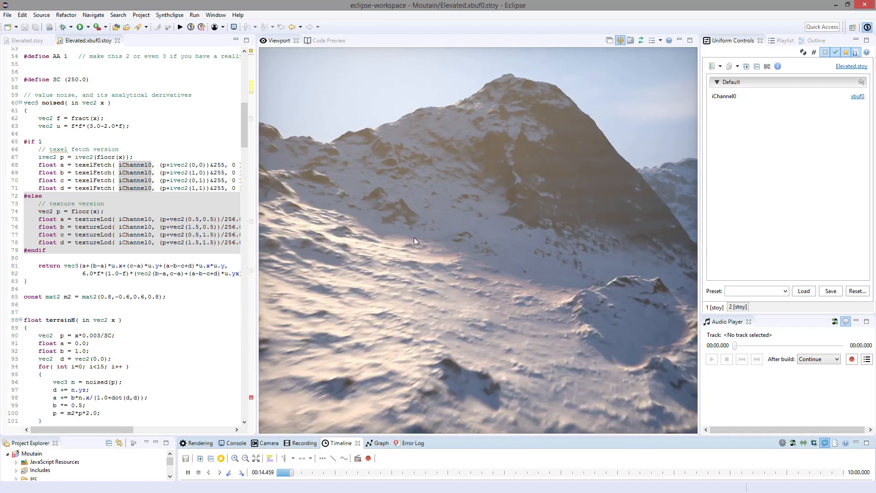
left_click(188, 472)
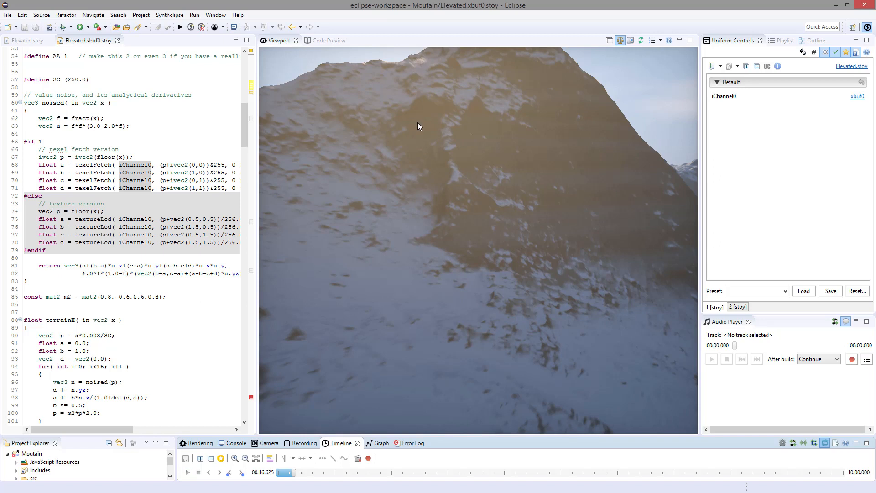
Examine the Elevated.xbuf0.stoy code through to its main function, enlarging the Timeline area along the way.
left_click_drag(245, 128, 242, 83)
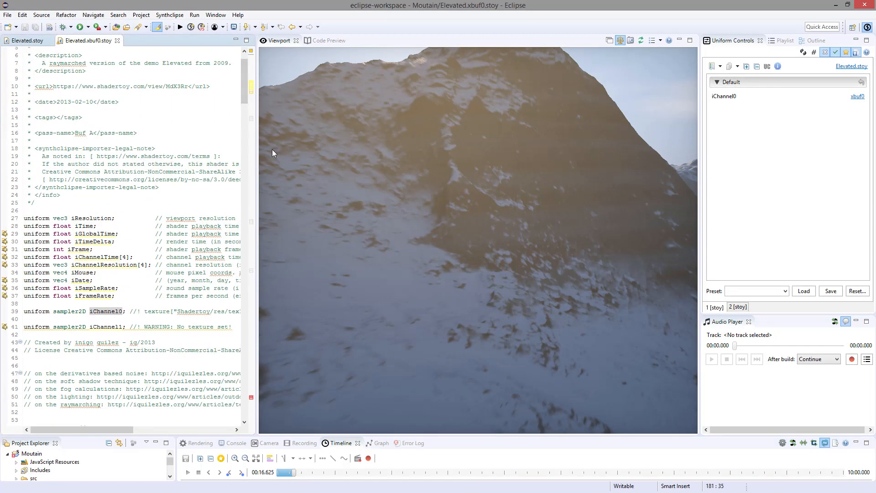
left_click_drag(245, 75, 257, 133)
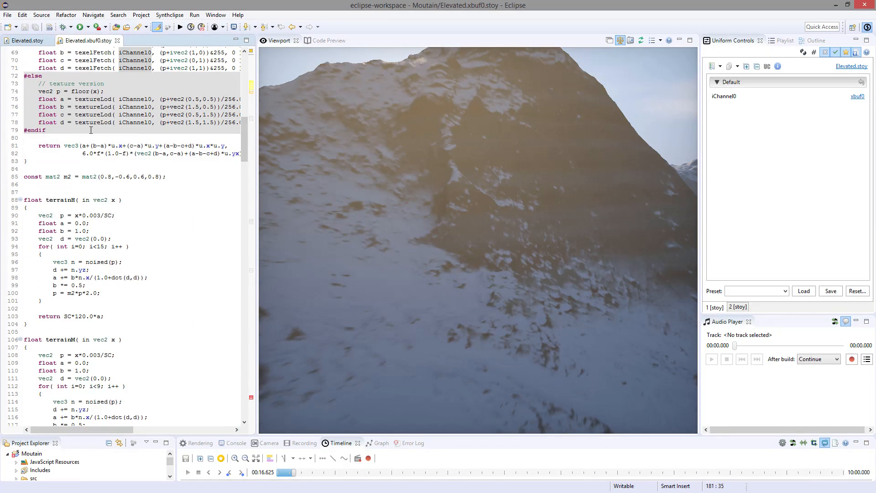
left_click_drag(241, 131, 268, 229)
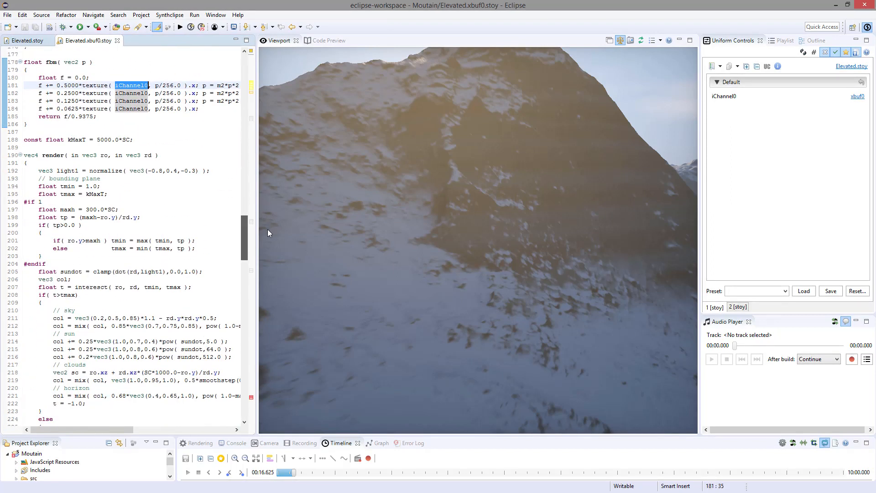
left_click(328, 445)
left_click_drag(333, 436, 335, 361)
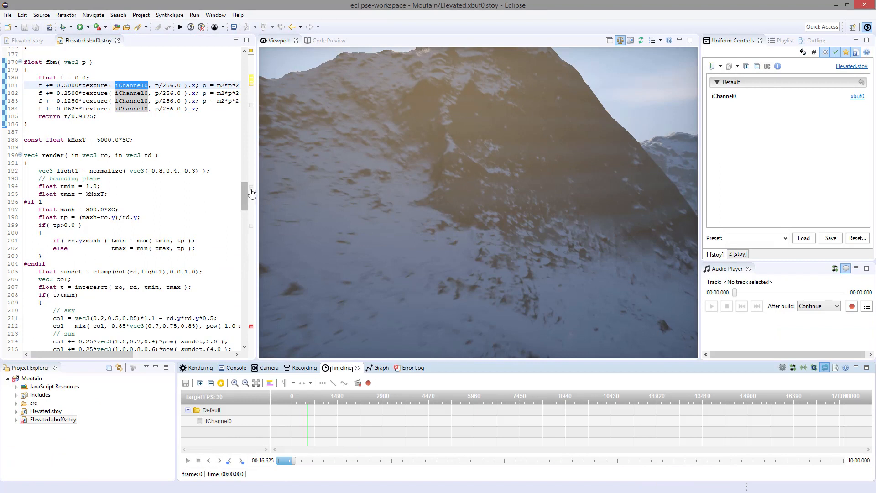
left_click_drag(246, 193, 252, 336)
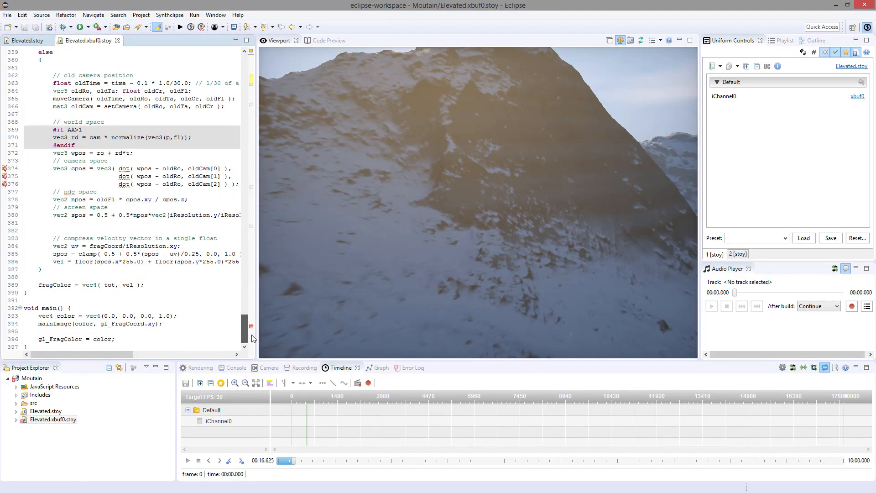
left_click(81, 237)
left_click_drag(242, 336, 233, 91)
Switch to Firefox and review the Synthclipse project page on SourceForge, including its description, features and project samples.
key("alt+Tab")
left_click(153, 17)
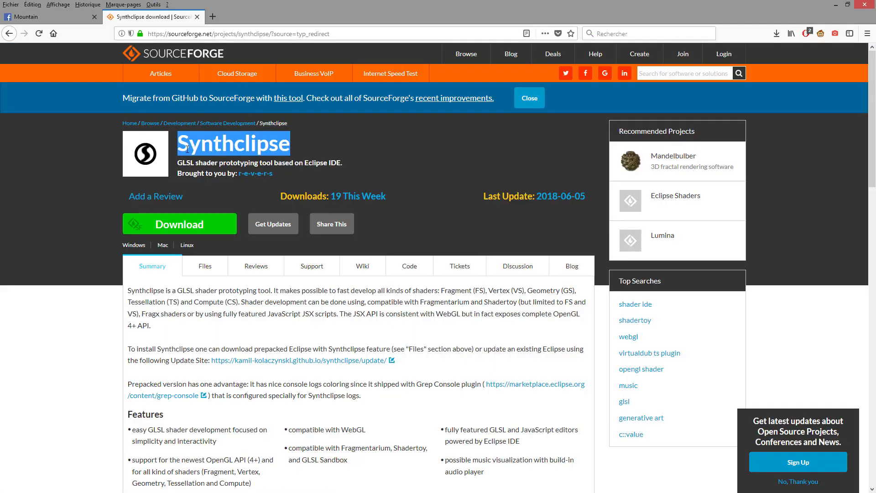
left_click_drag(182, 145, 290, 150)
left_click_drag(234, 147, 356, 181)
scroll(245, 333, "down", 4)
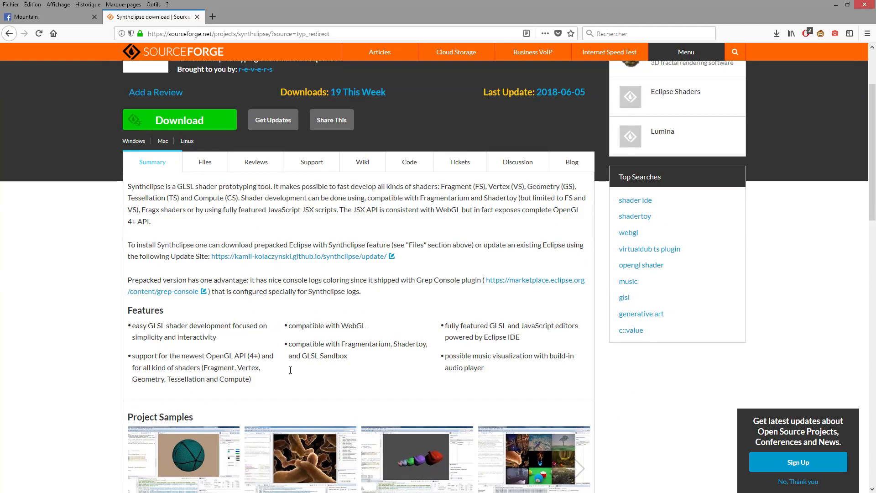
scroll(282, 386, "down", 4)
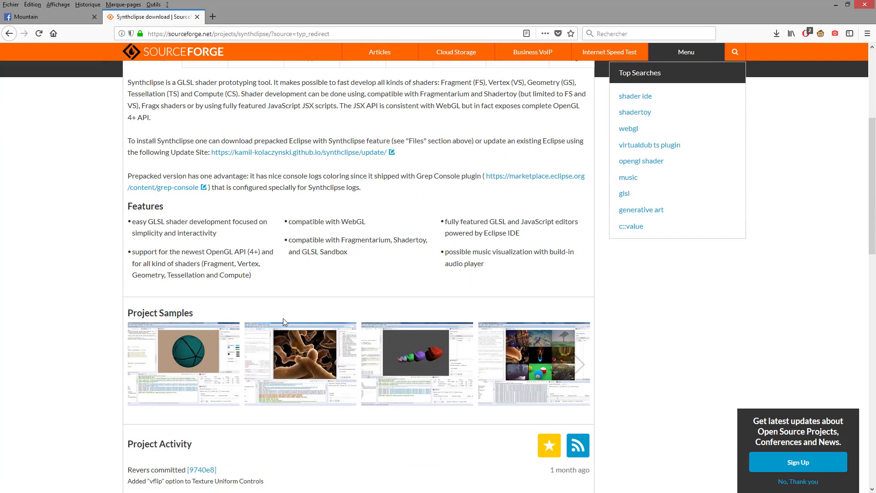
scroll(307, 375, "up", 8)
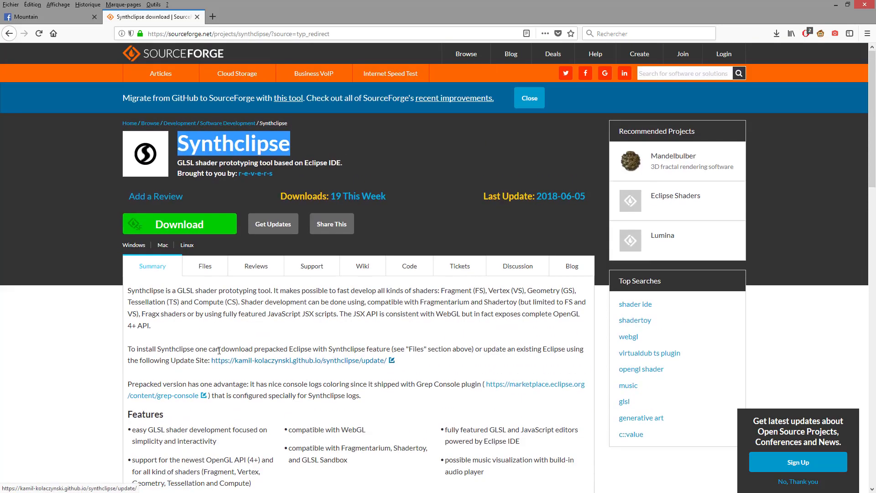
scroll(325, 344, "down", 4)
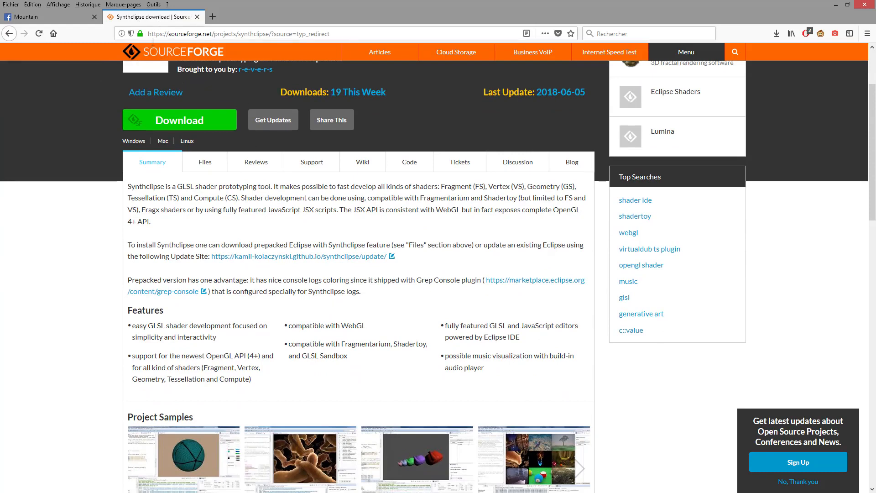
scroll(196, 137, "up", 2)
double_click(192, 146)
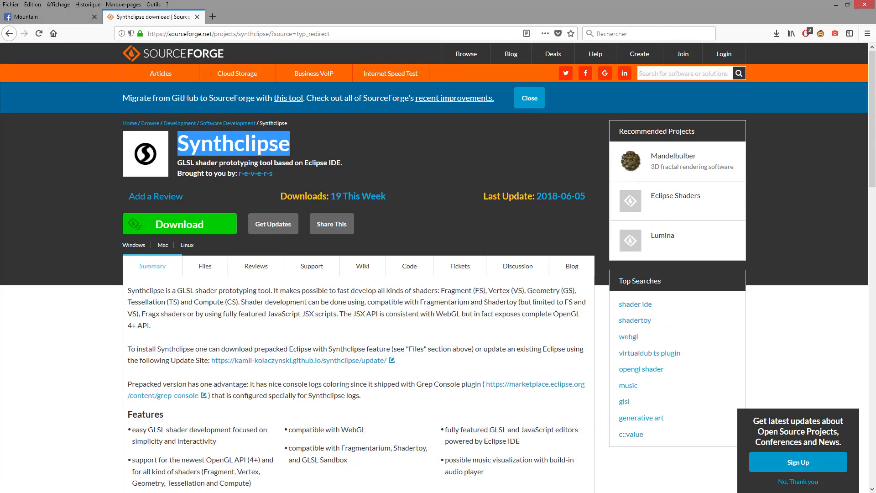
Switch to Cinema 4D and open the Visualize library from Préréglages in the content browser.
key("alt+Tab")
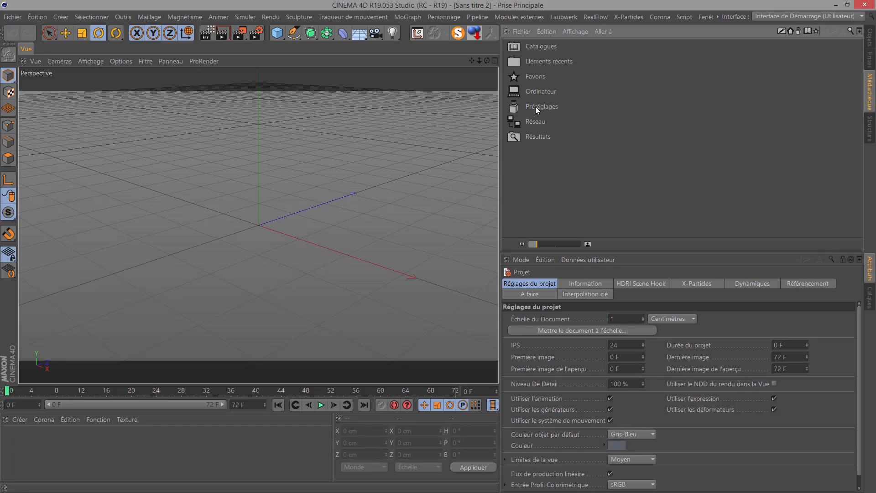
left_click(535, 106)
double_click(536, 107)
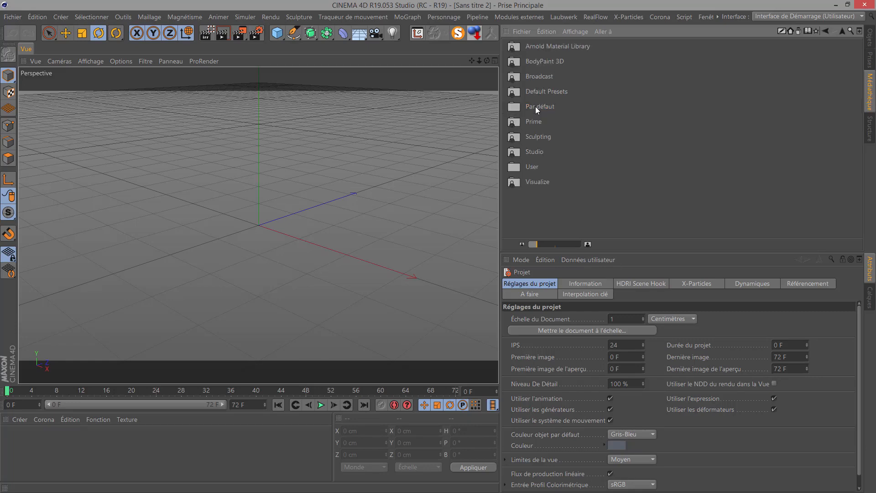
left_click(536, 182)
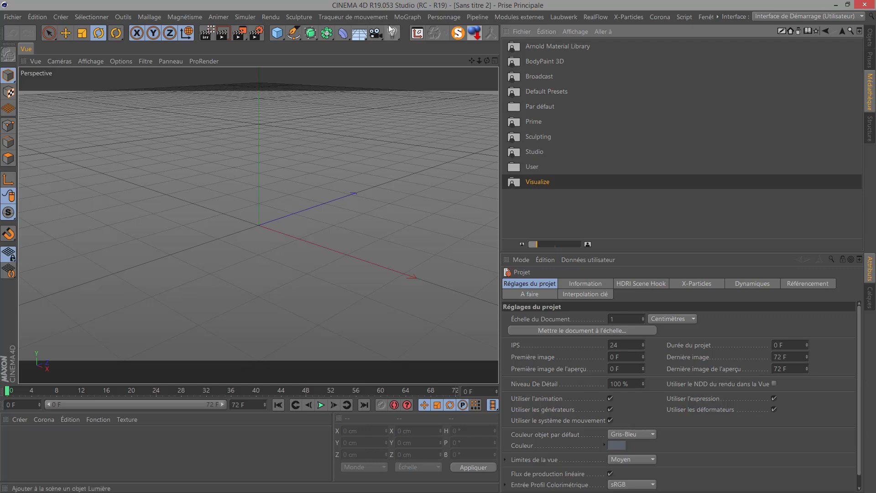
double_click(537, 186)
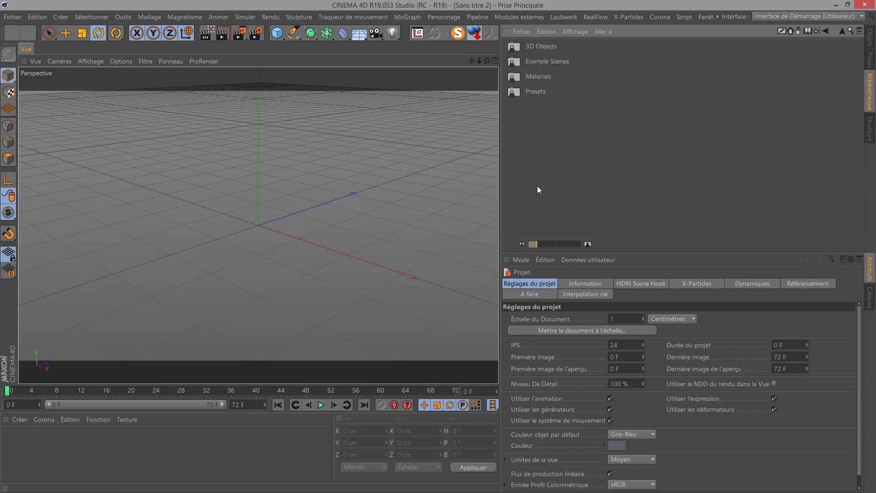
Open the Book Shelf - Modular folder inside the Tools & Helpers presets of the Visualize library.
left_click(536, 94)
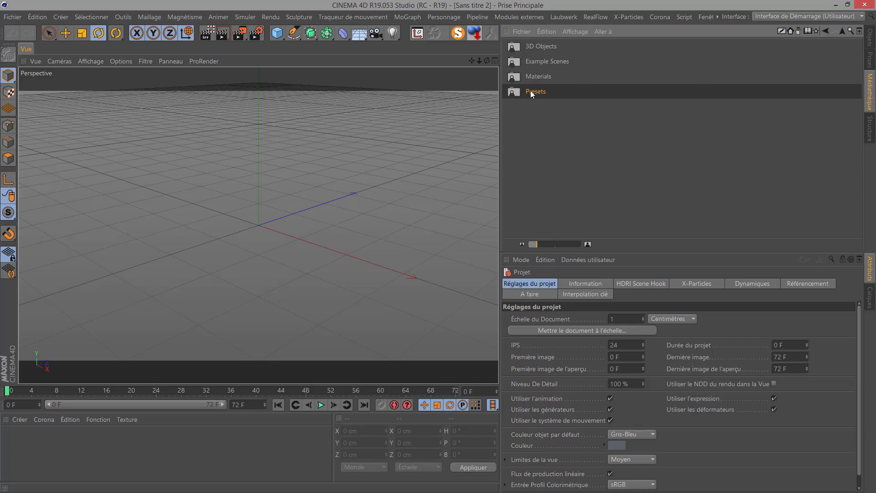
double_click(530, 93)
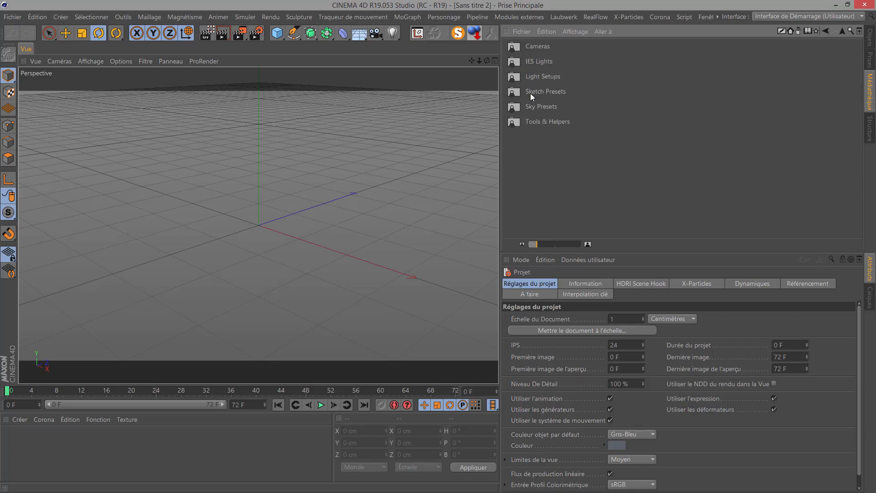
double_click(547, 121)
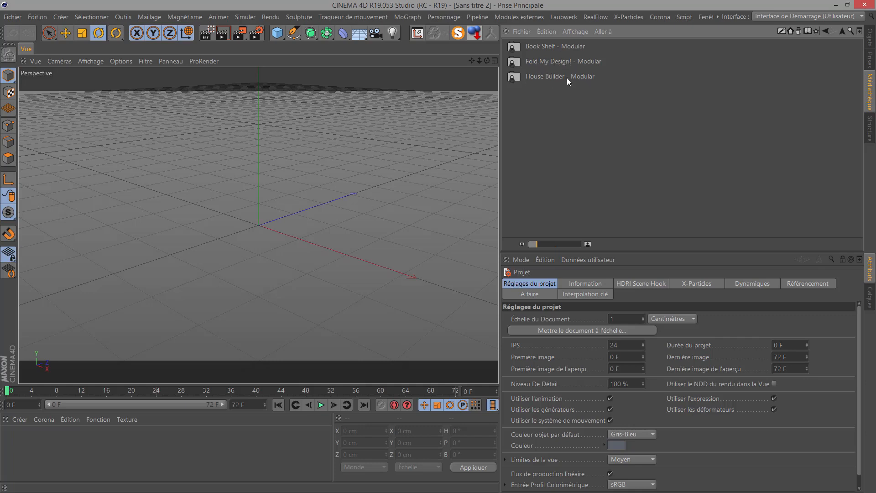
left_click(535, 48)
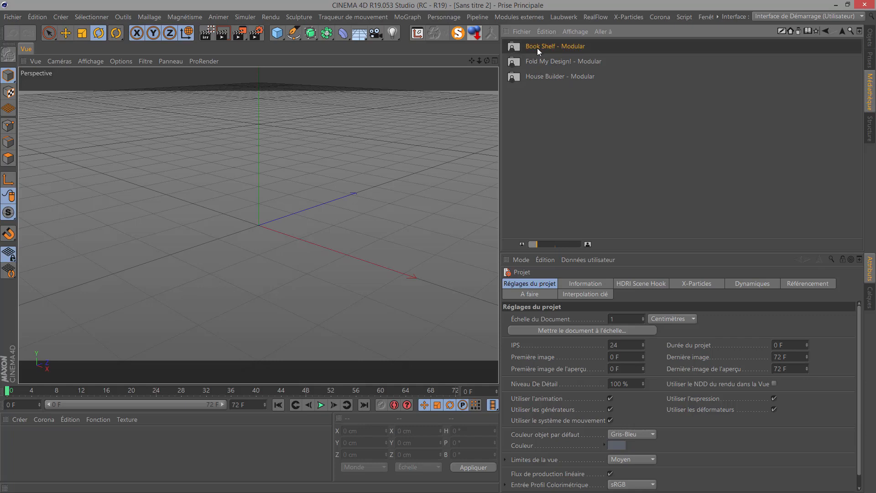
double_click(538, 48)
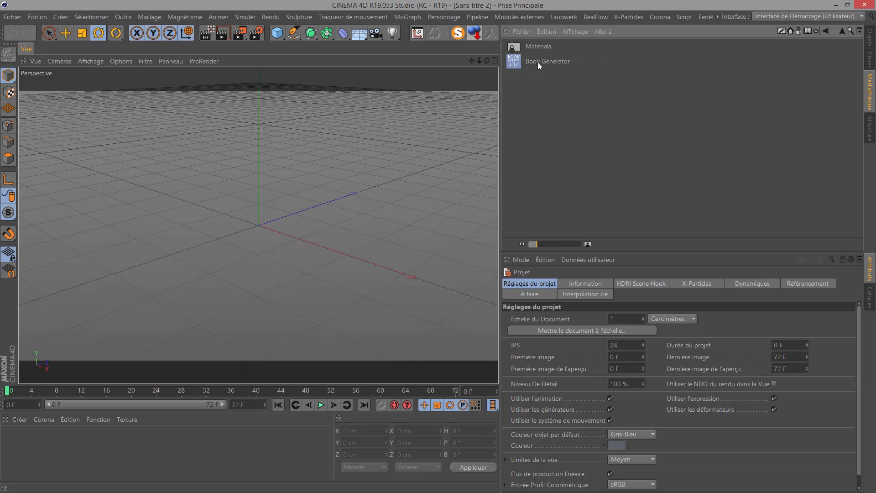
Load the Book Generator preset into the scene and add a primitive cube.
double_click(537, 62)
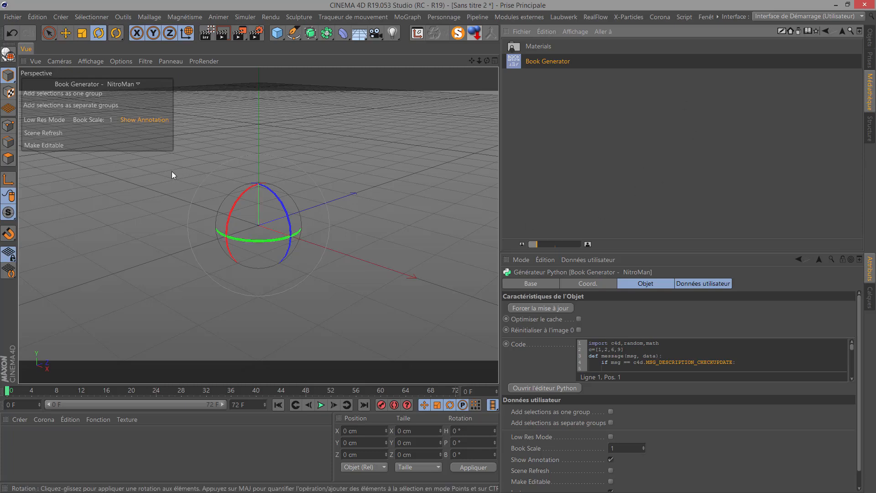
left_click(871, 39)
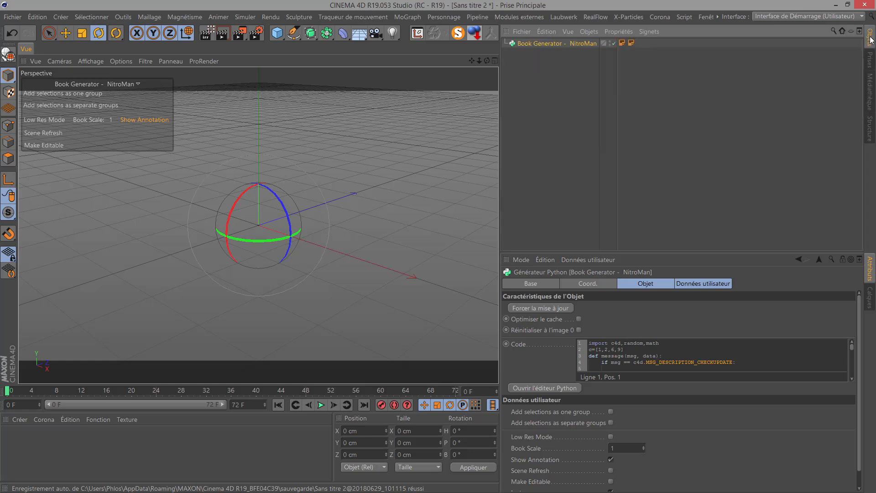
left_click(277, 33)
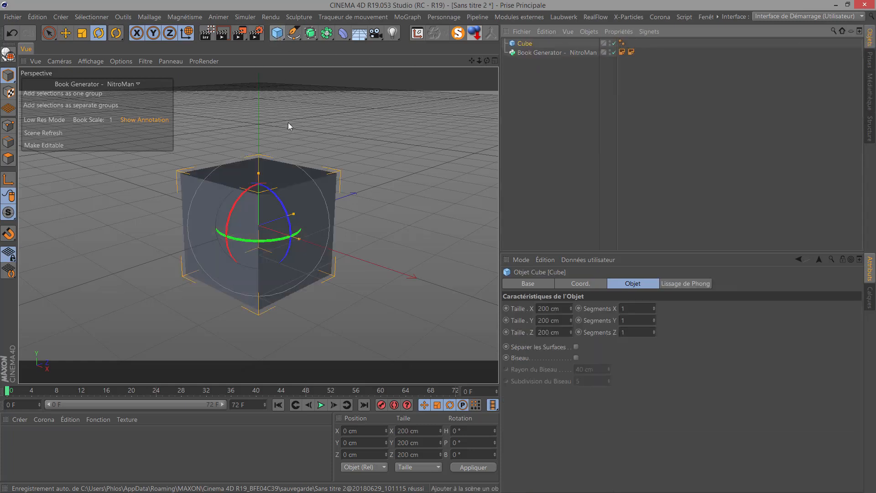
Set the cube's Z size to 40 cm and drop the cube onto the floor.
left_click(559, 334)
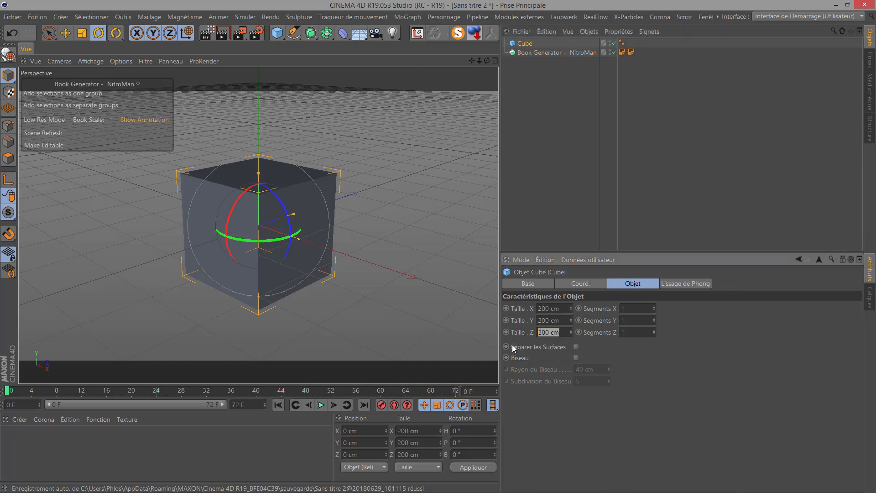
type("40")
key("Return")
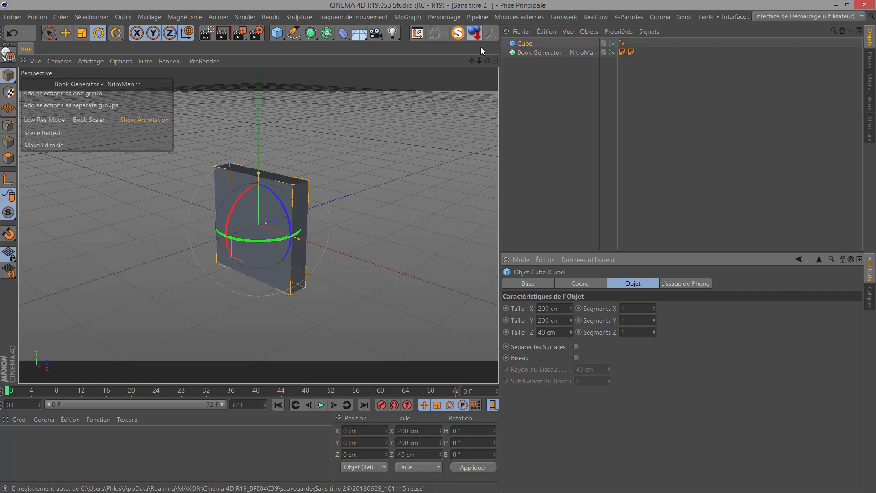
left_click(474, 34)
Display edge lines on shaded objects in the viewport and set the cube's Y segments to 5.
left_click_drag(487, 61, 543, 105)
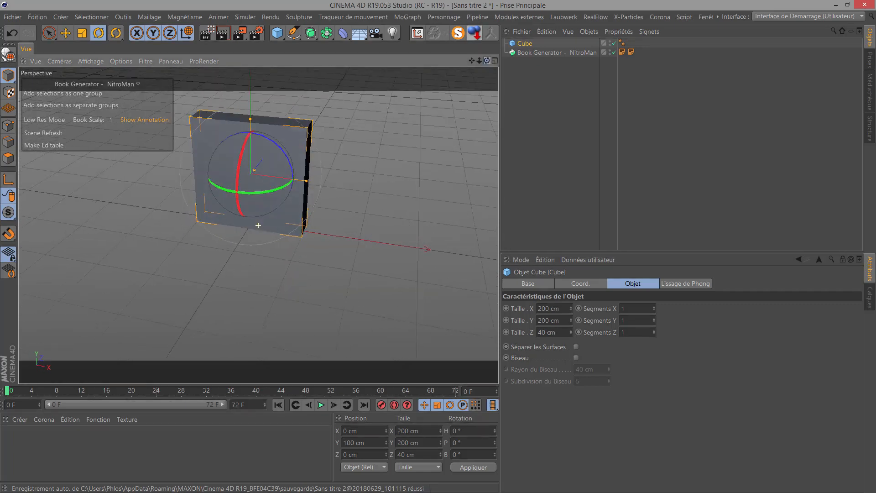
left_click(91, 61)
left_click(94, 88)
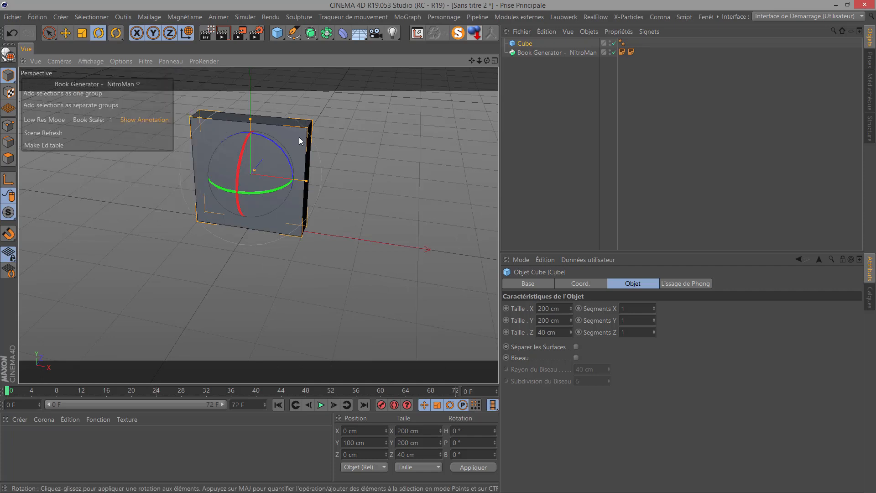
left_click(653, 319)
left_click(654, 319)
left_click(653, 319)
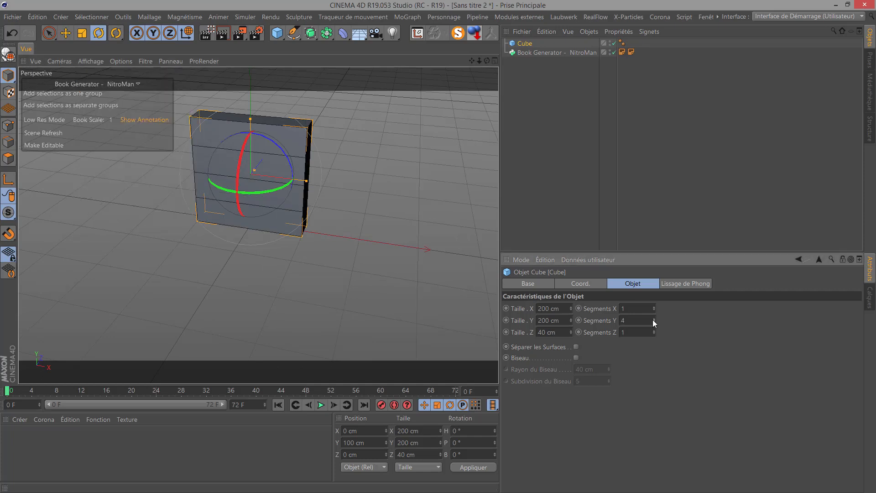
left_click(653, 319)
Convert the cube to an editable polygon object and select all five polygons on its front face.
scroll(295, 119, "up", 5)
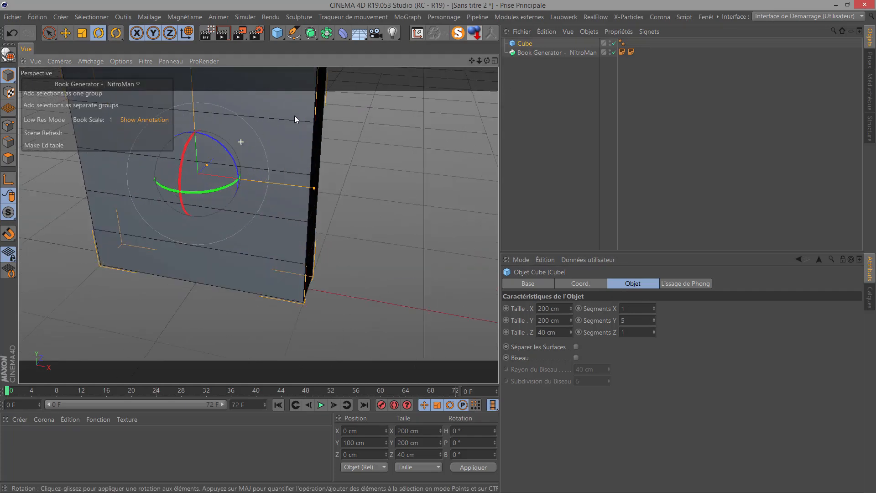
left_click_drag(474, 64, 487, 61)
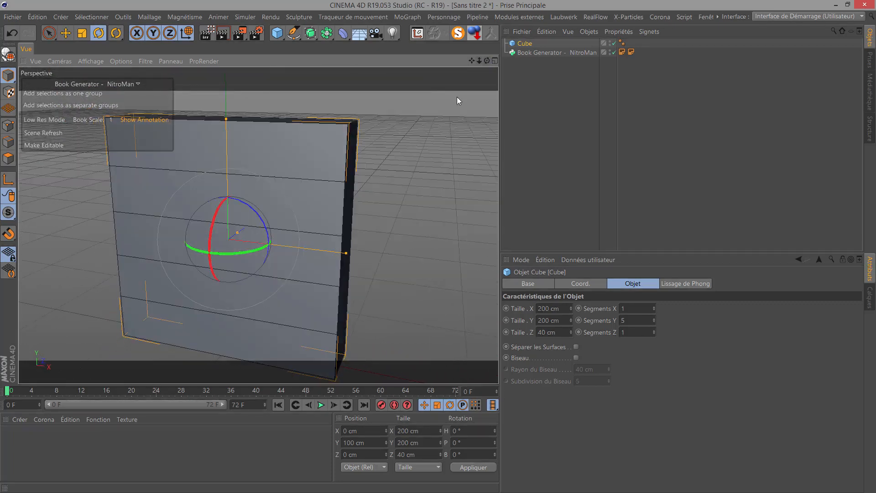
left_click(7, 56)
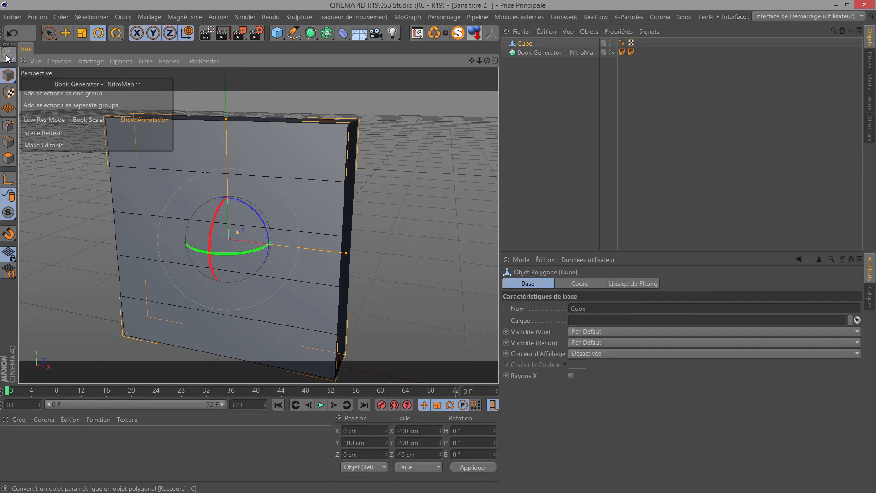
left_click(8, 158)
left_click(245, 154)
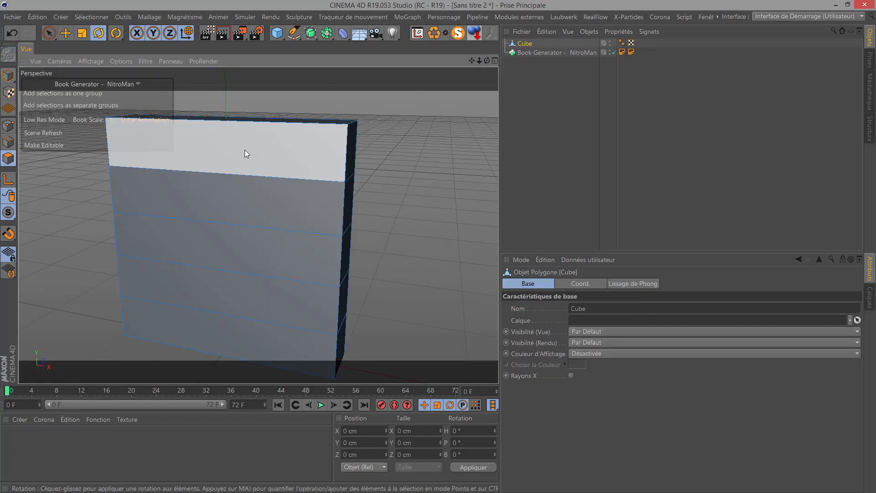
left_click(49, 33)
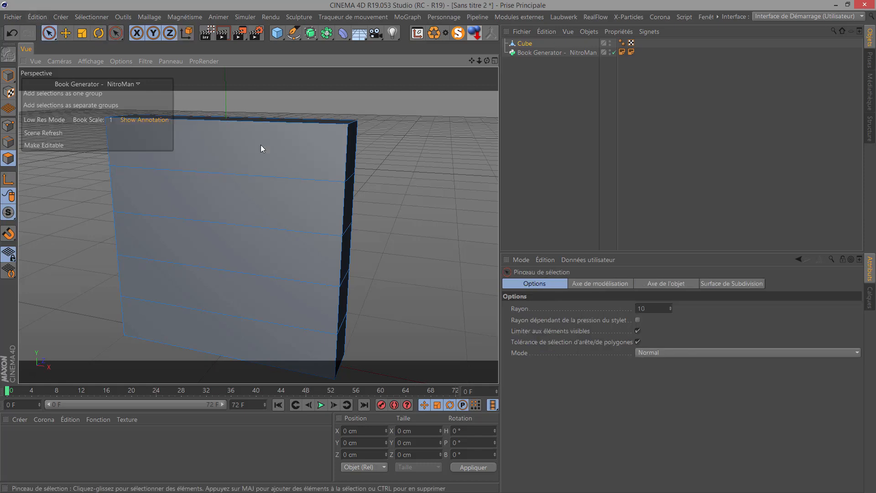
left_click(261, 151)
left_click(255, 206, "shift")
left_click(252, 255, "shift")
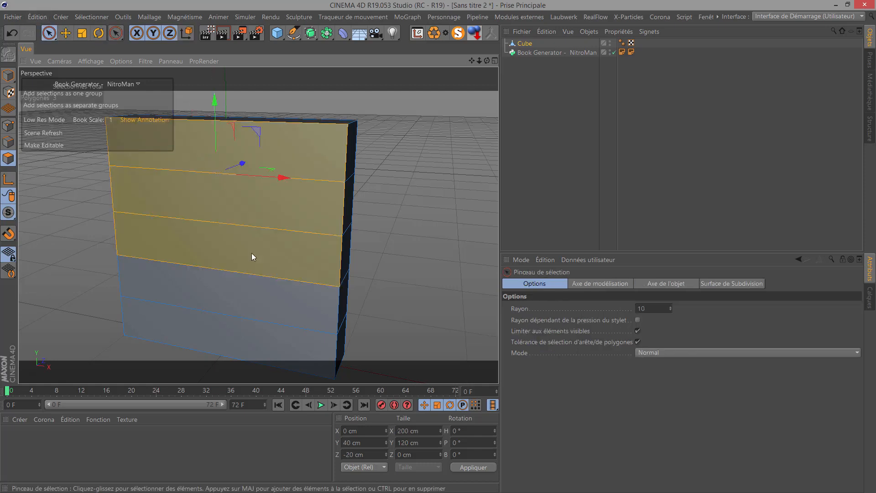
left_click(246, 291, "shift")
left_click(232, 332, "shift")
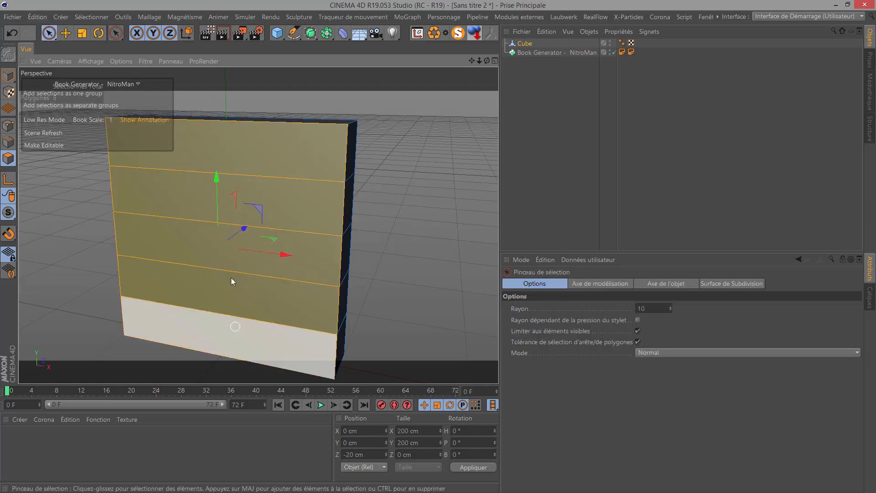
Apply an inner extrude of about 2.3 cm to the five front polygons individually, with Préserver les groupes turned off.
right_click(278, 163)
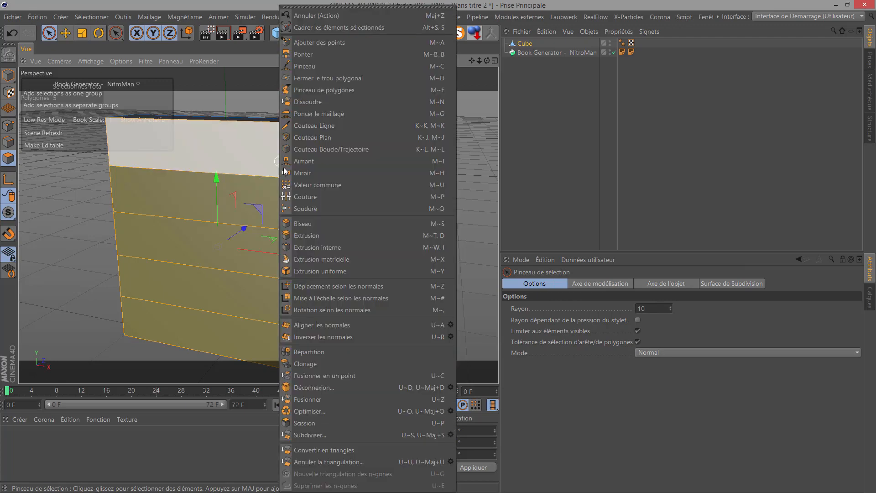
left_click(321, 247)
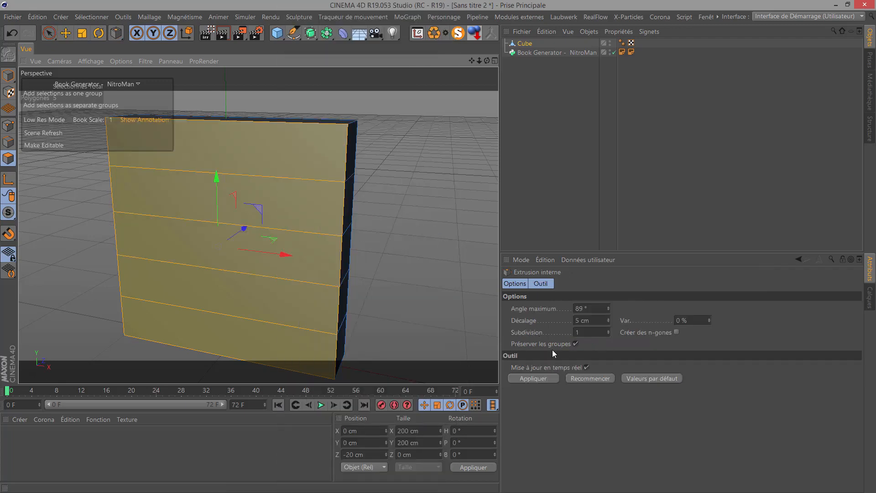
left_click(575, 344)
left_click_drag(416, 226, 428, 226)
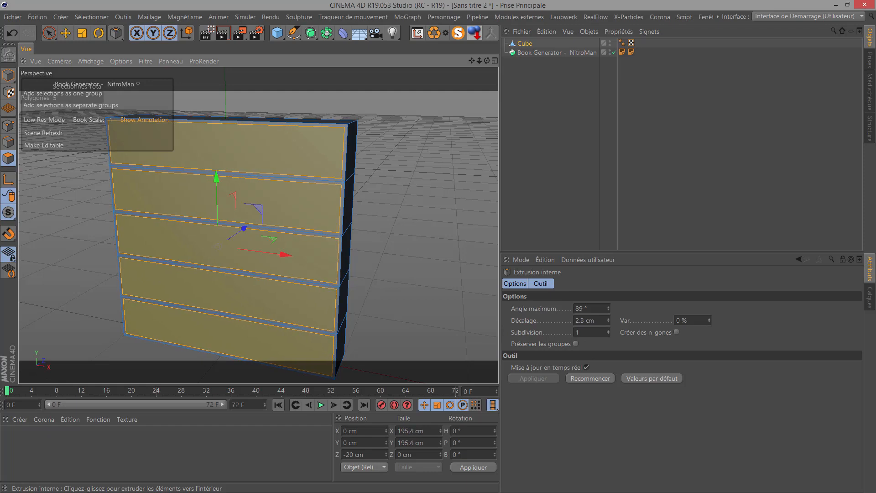
Extrude the five inset front polygons inward by about -36.8 cm to hollow out the shelf compartments.
scroll(218, 244, "up", 2)
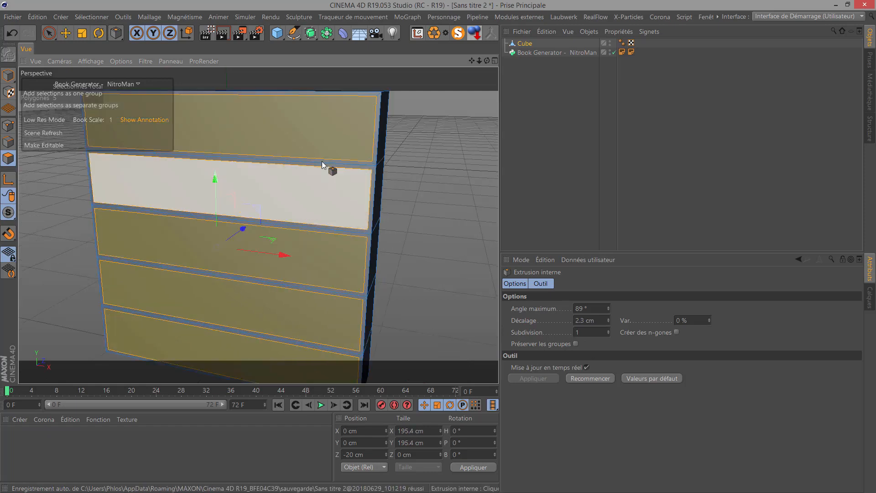
right_click(421, 191)
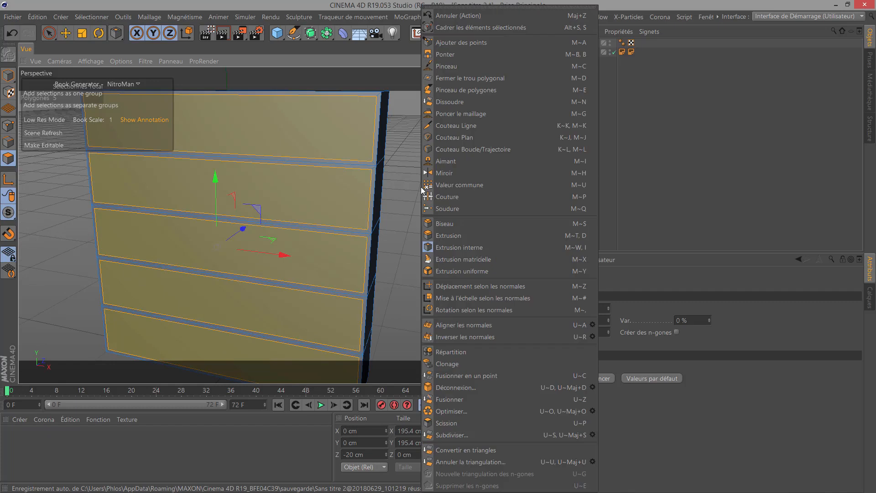
left_click(450, 236)
left_click_drag(426, 219, 391, 219)
left_click_drag(486, 61, 561, 79)
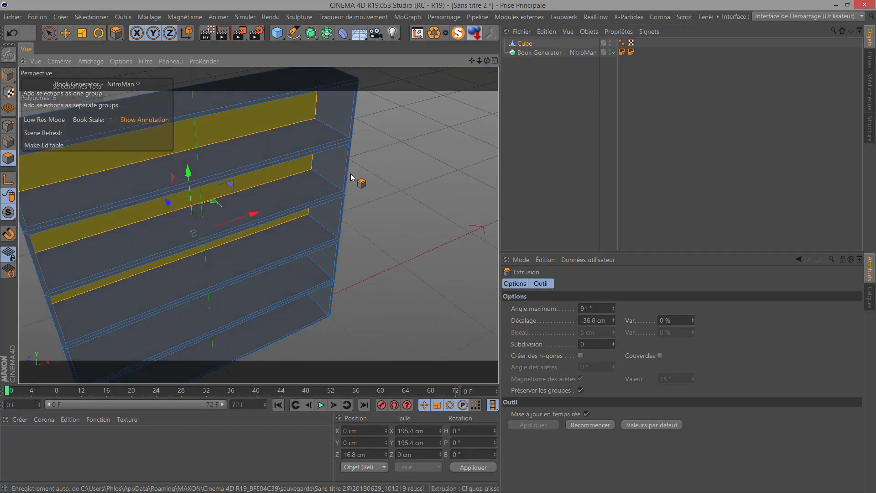
scroll(350, 177, "down", 3)
left_click_drag(488, 62, 525, 66)
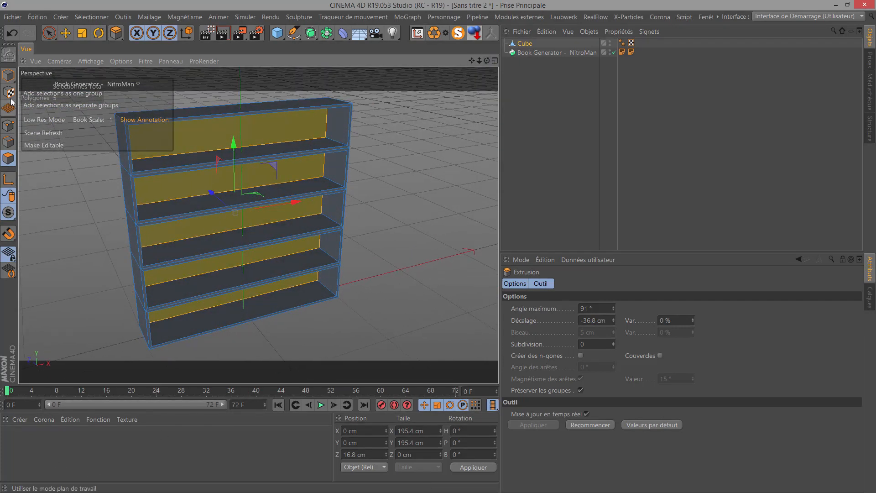
Create a new default material and apply it to the whole bookshelf object.
left_click(9, 76)
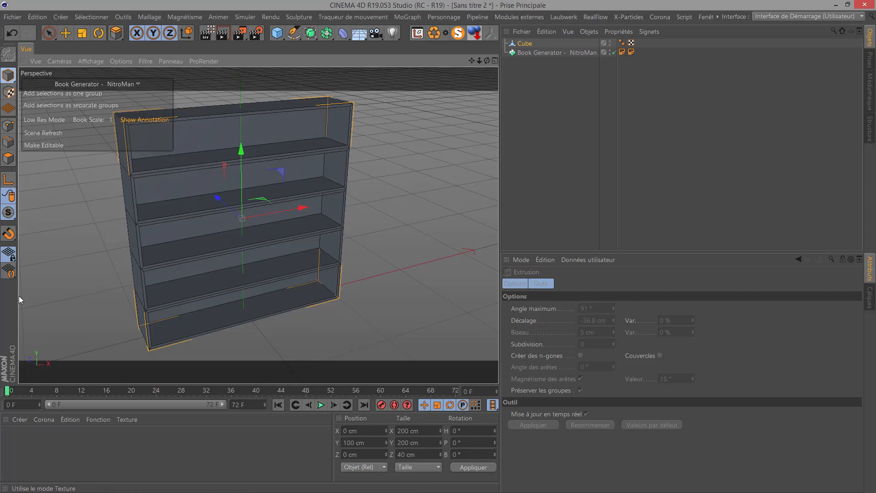
double_click(36, 451)
left_click_drag(10, 445, 137, 242)
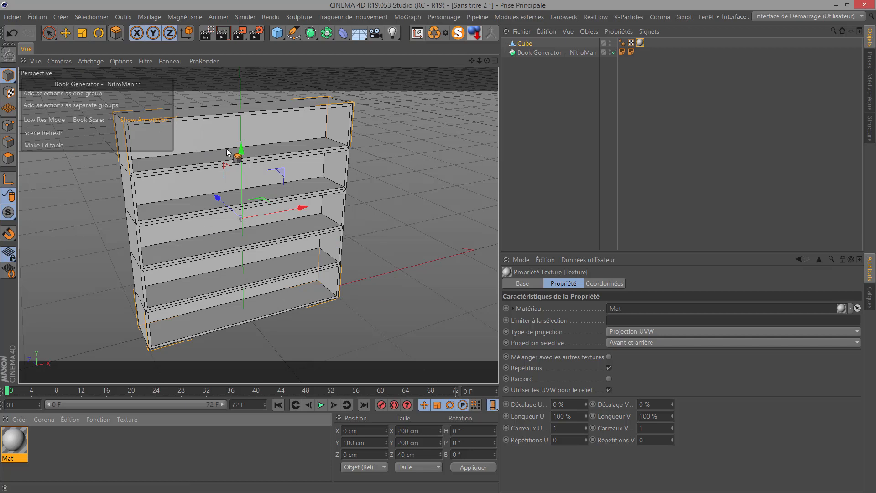
Select the floor polygons of the upper four shelf compartments.
left_click(8, 158)
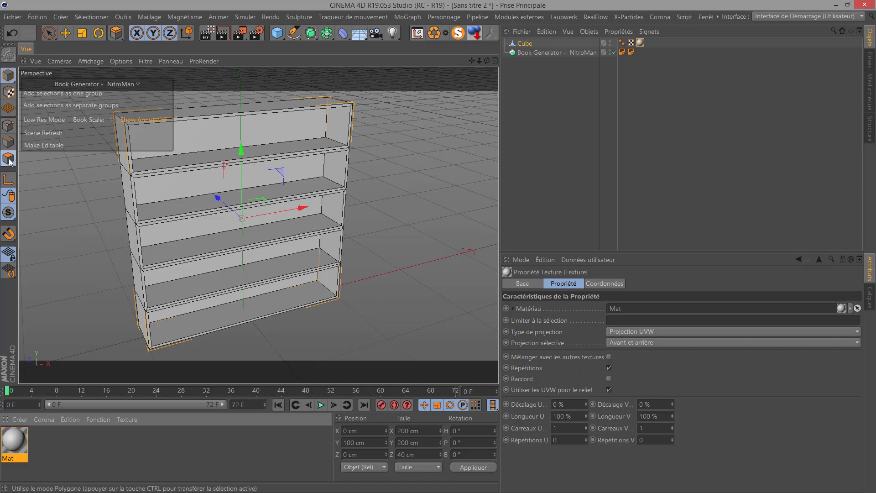
left_click(218, 154)
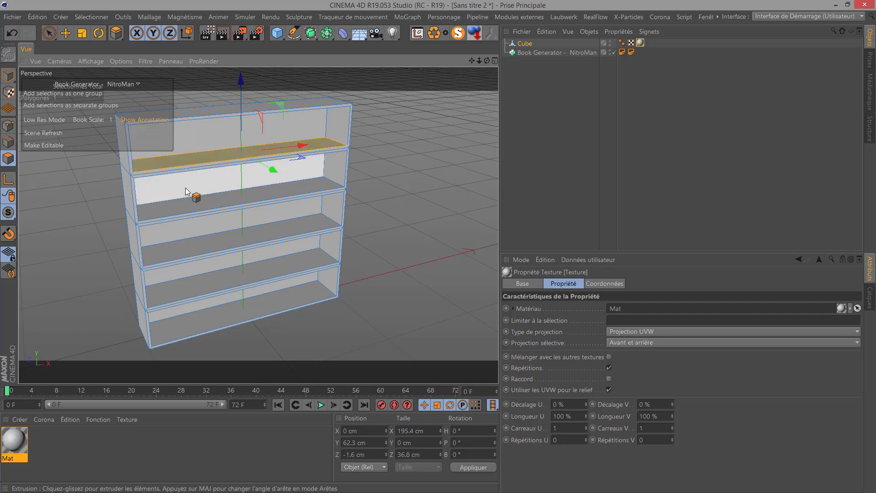
left_click(187, 203)
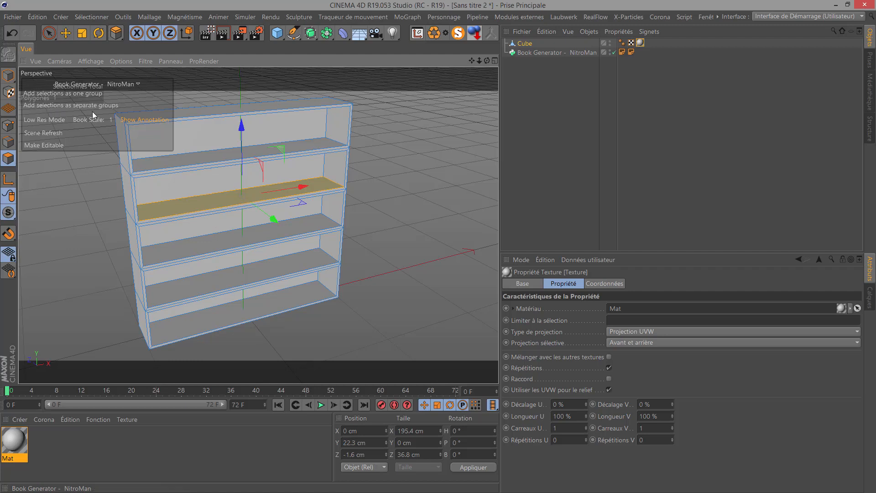
left_click(181, 166)
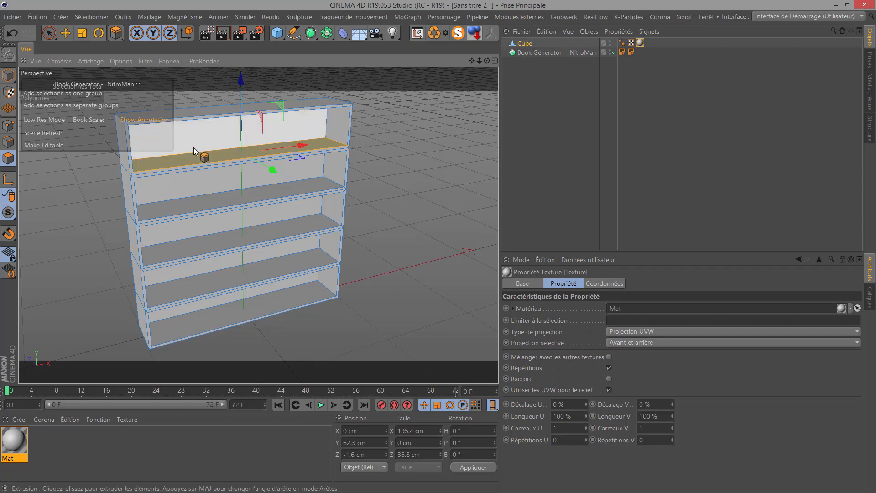
left_click(184, 221, "shift")
left_click(202, 259, "shift")
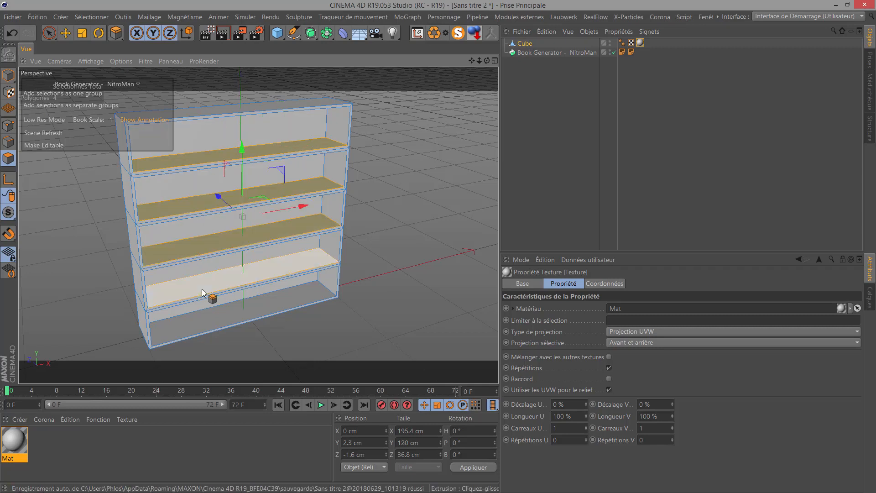
left_click(203, 294, "shift")
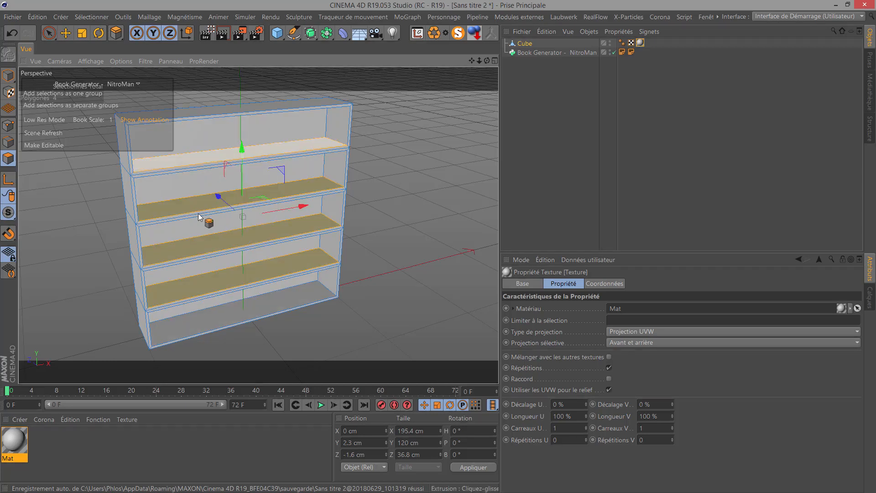
Generate books on the selected shelf polygons as one group with the Book Generator and enable its Low Res Mode.
left_click(55, 94)
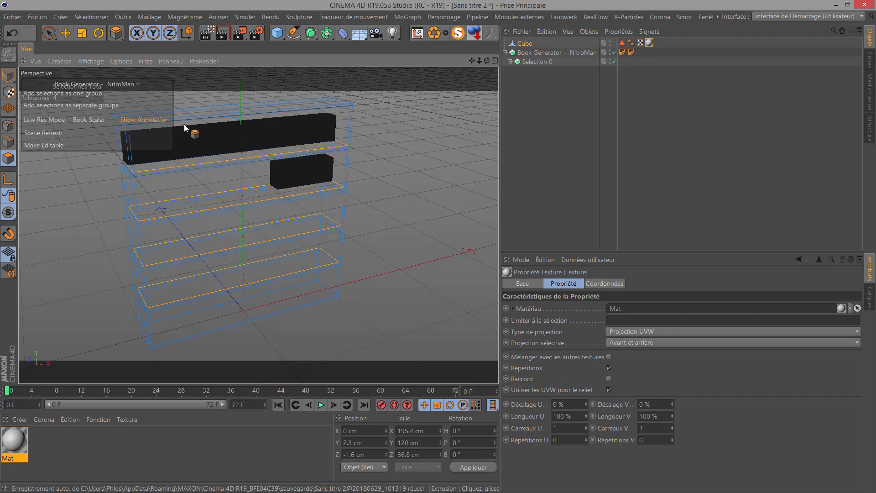
scroll(182, 125, "up", 5)
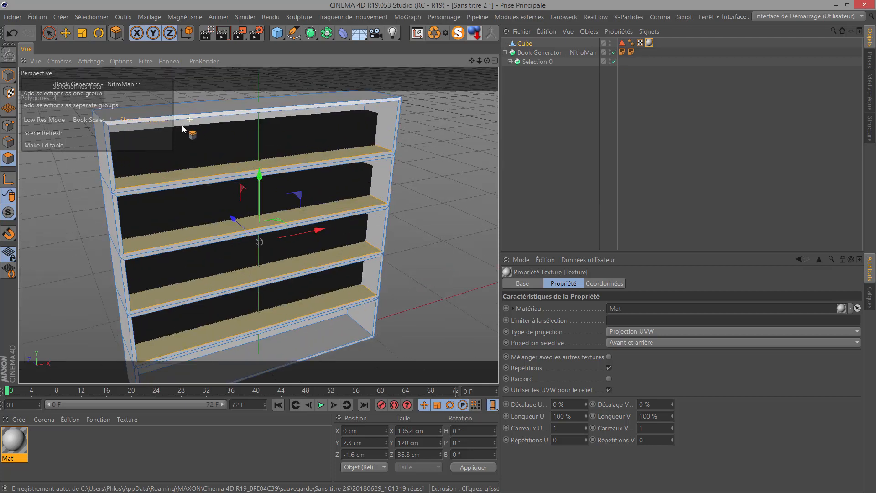
scroll(182, 125, "up", 3)
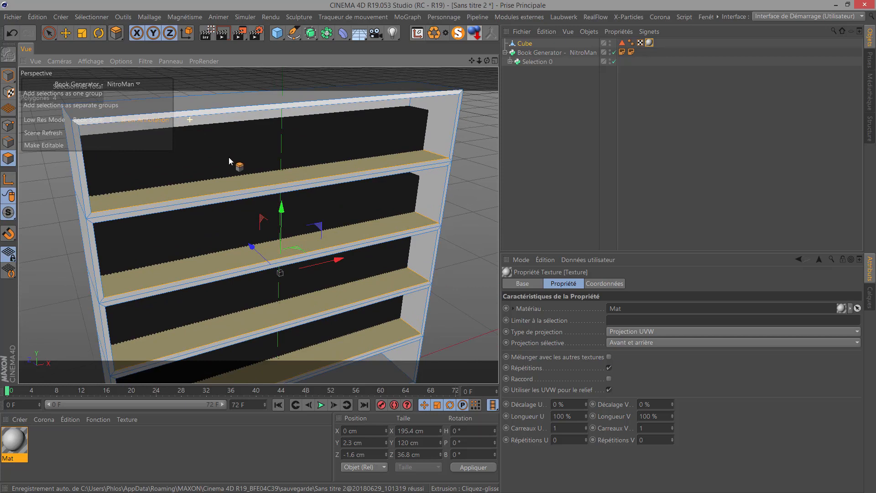
left_click(37, 121)
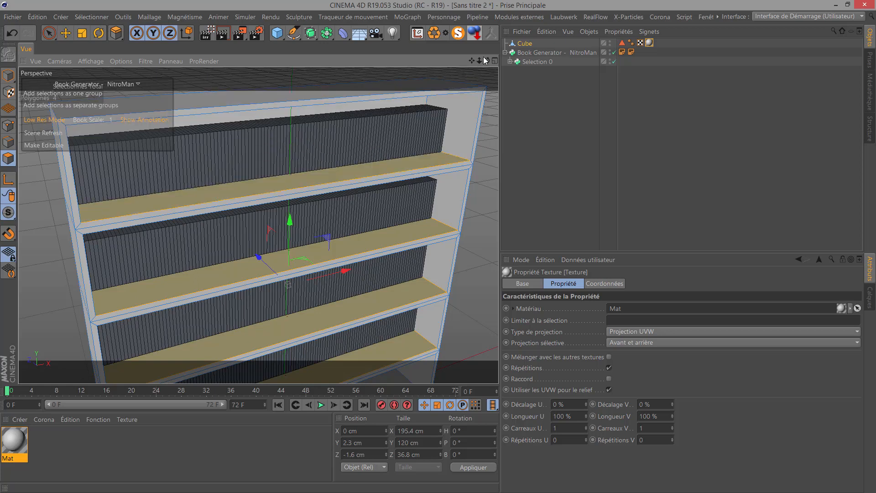
left_click_drag(487, 61, 463, 65)
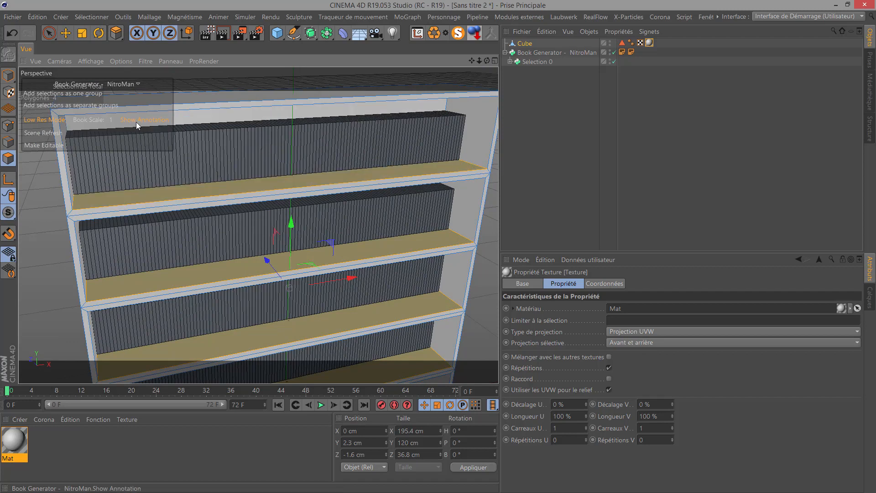
Disable the Book Generator's Low Res Mode and Show Annotation for the generated book group.
left_click(35, 121)
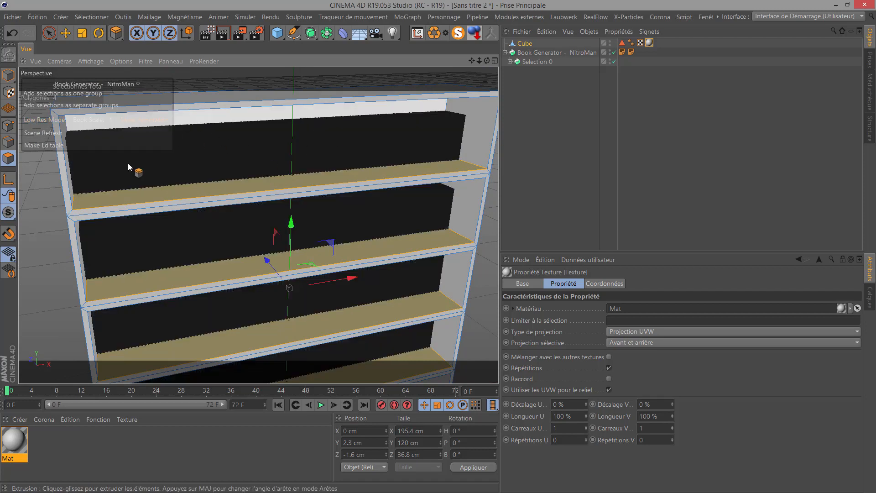
left_click(526, 63)
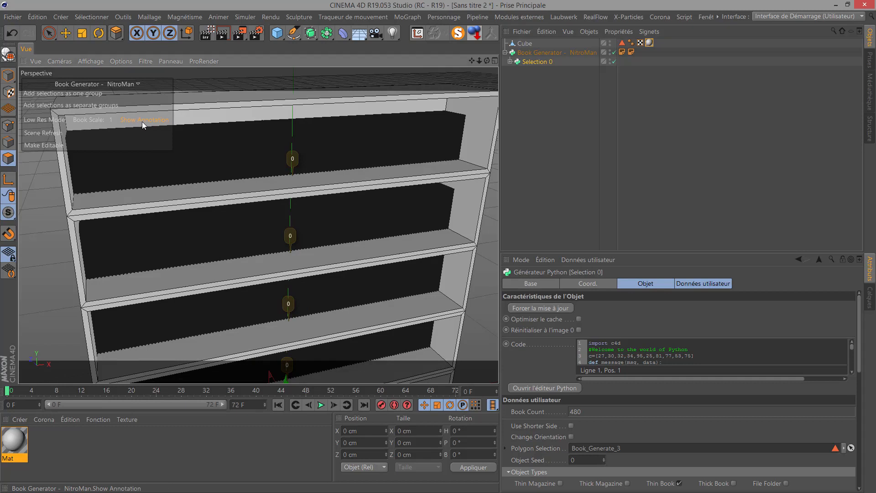
left_click(141, 121)
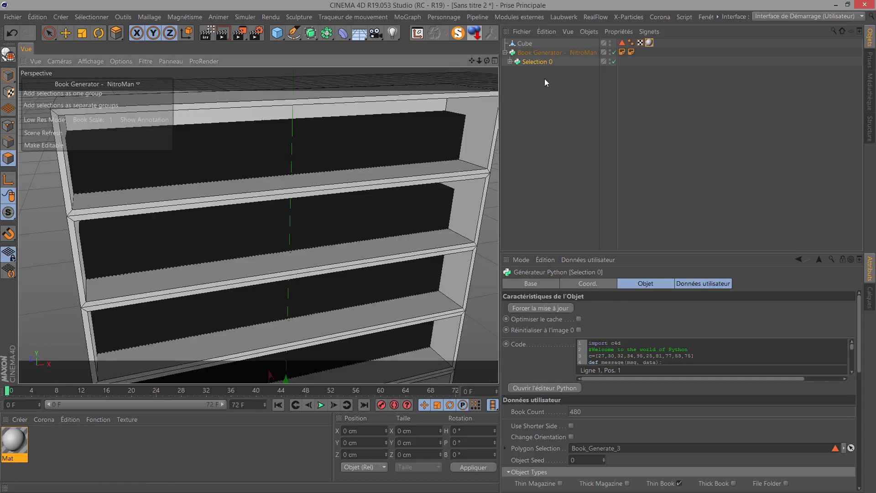
Enable Change Orientation in the user data of the generated book group Selection 0.
left_click(690, 285)
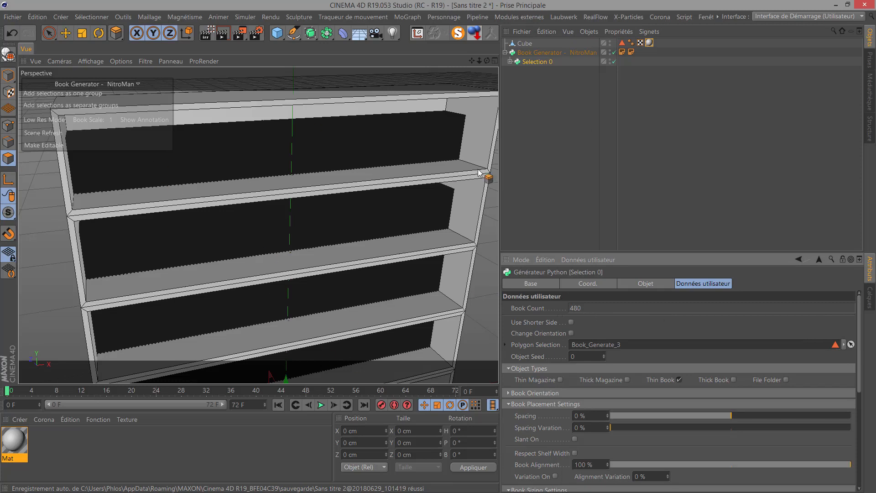
left_click_drag(479, 61, 471, 89)
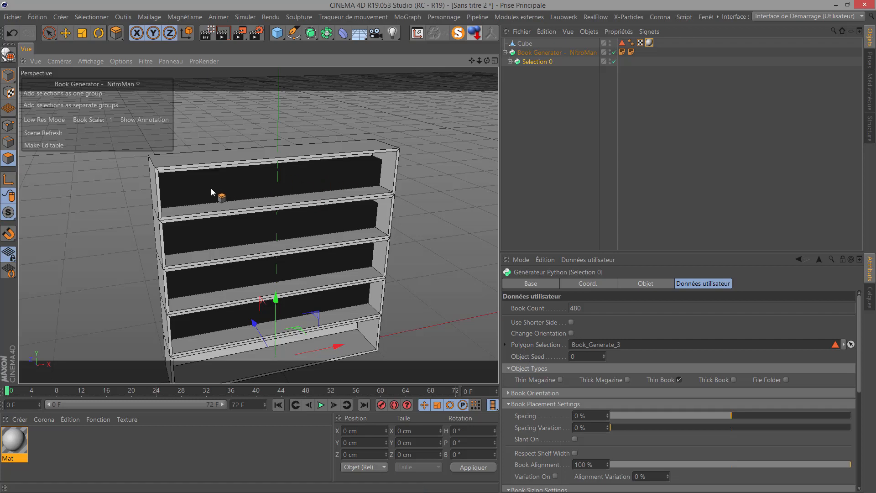
scroll(211, 189, "up", 2)
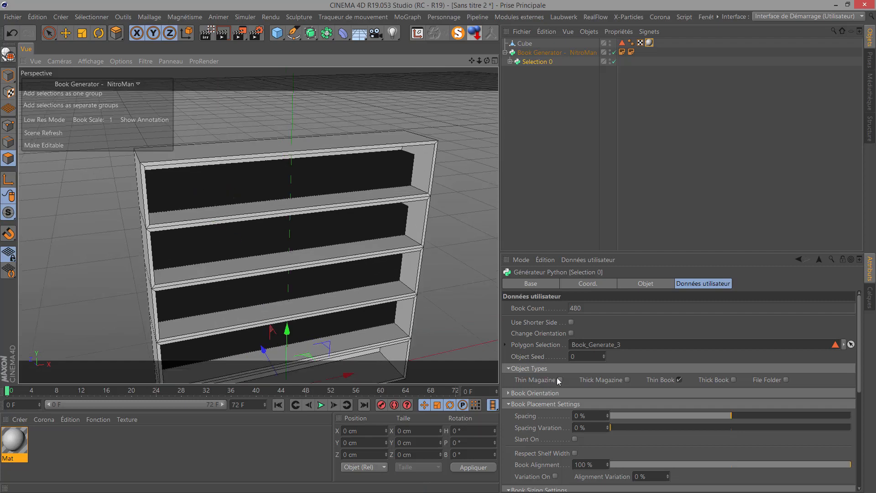
left_click(571, 336)
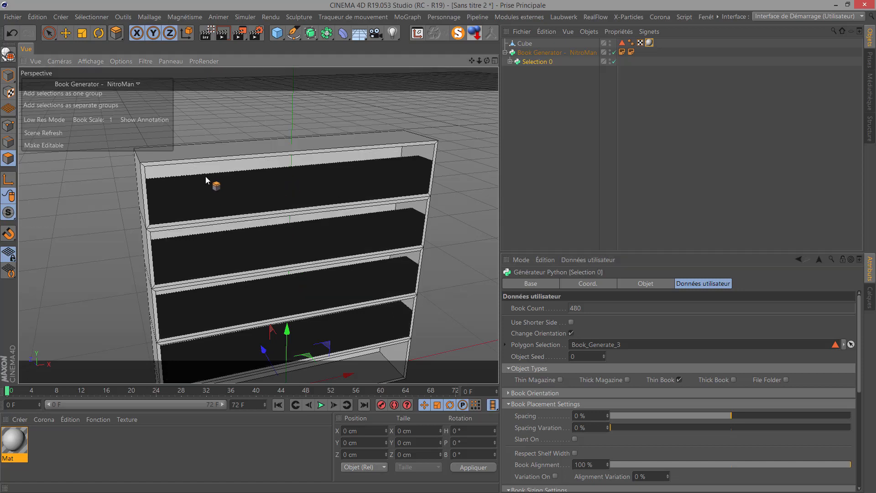
scroll(205, 176, "up", 6)
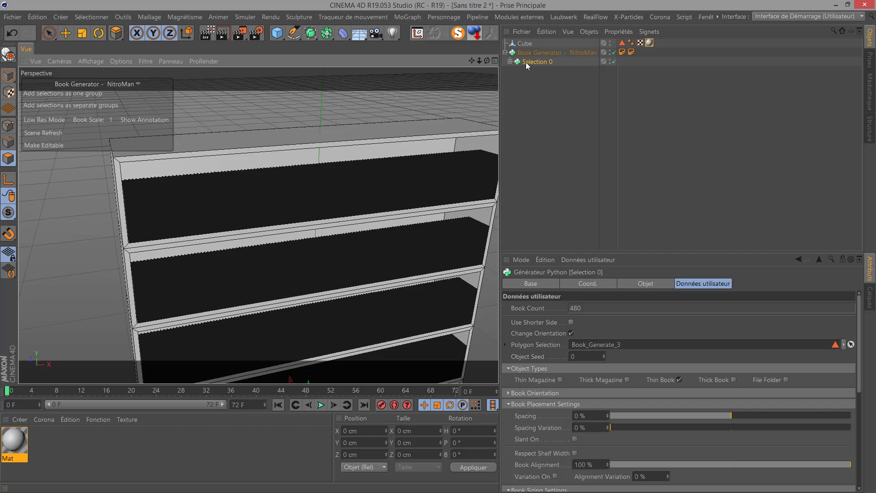
Reduce the depth of the whole bookshelf Cube by setting its Z size to 30 cm.
left_click(525, 43)
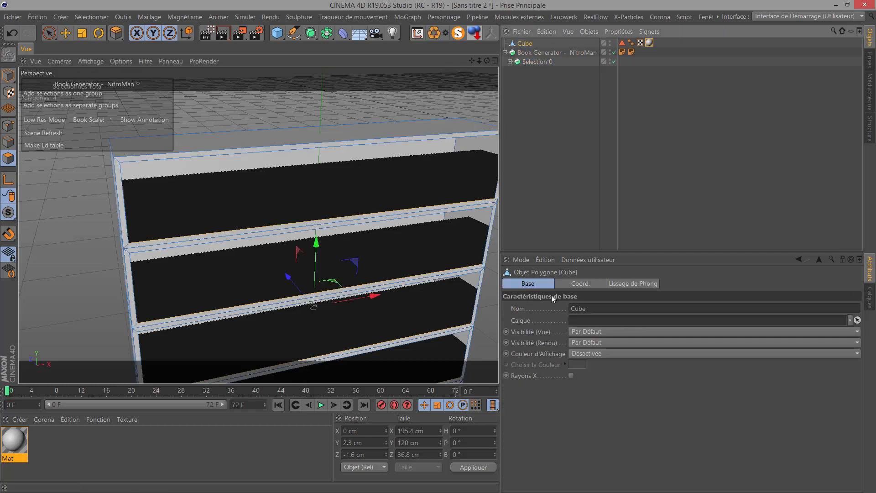
left_click(587, 286)
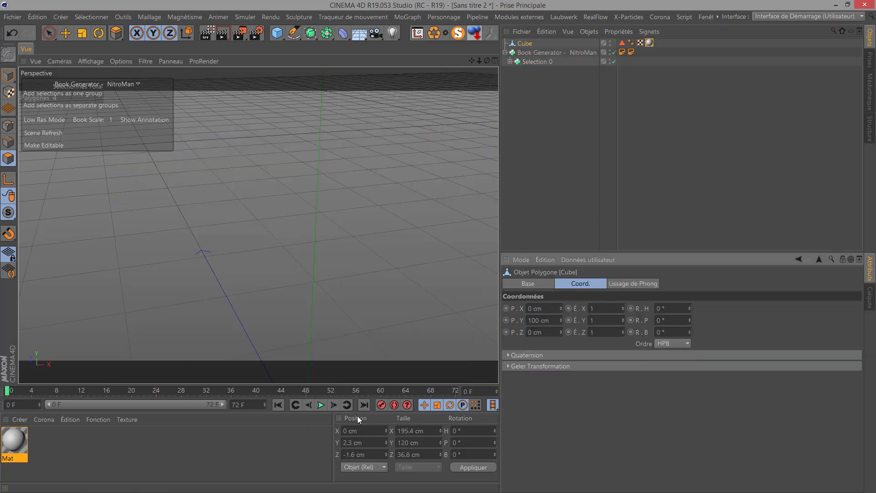
left_click(424, 457)
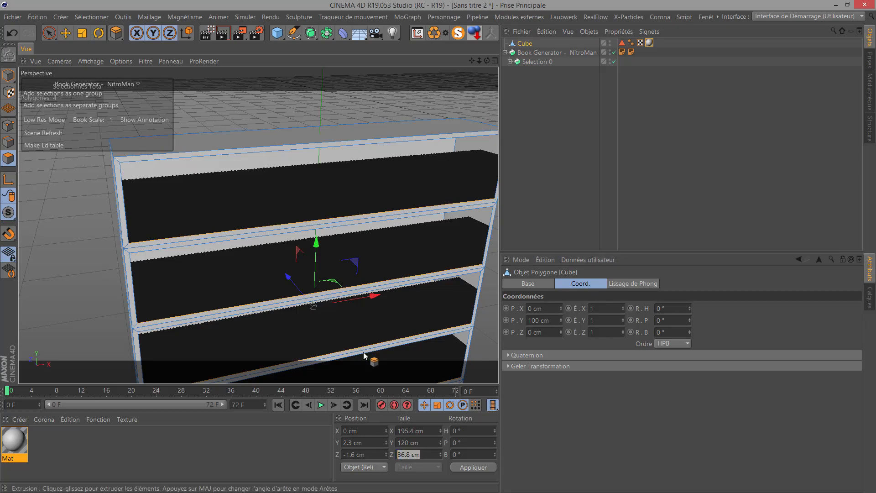
left_click(8, 76)
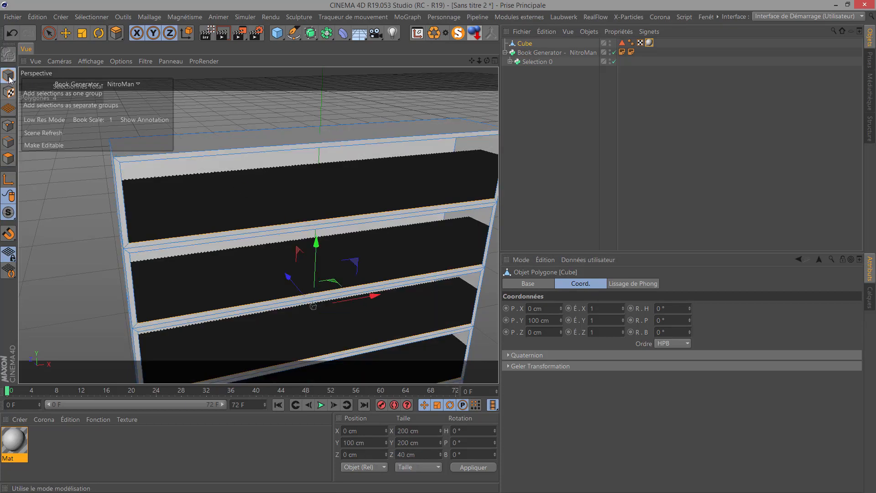
left_click_drag(415, 455, 354, 456)
type("30")
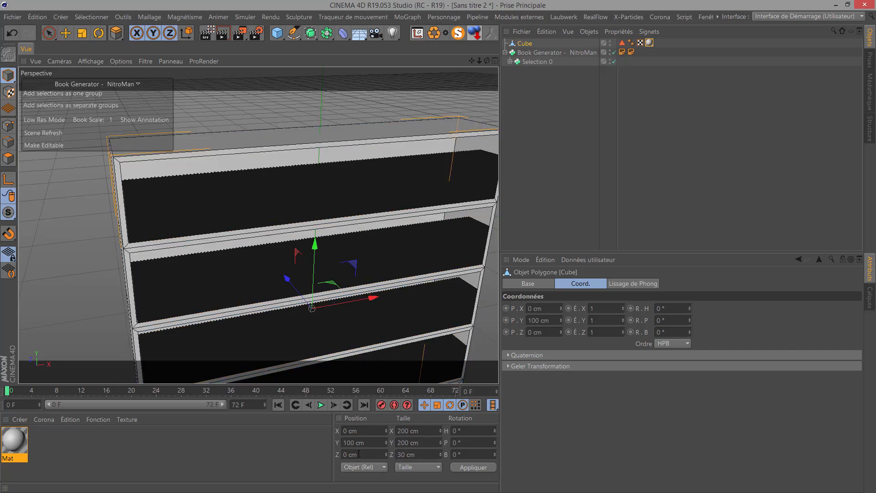
key("Return")
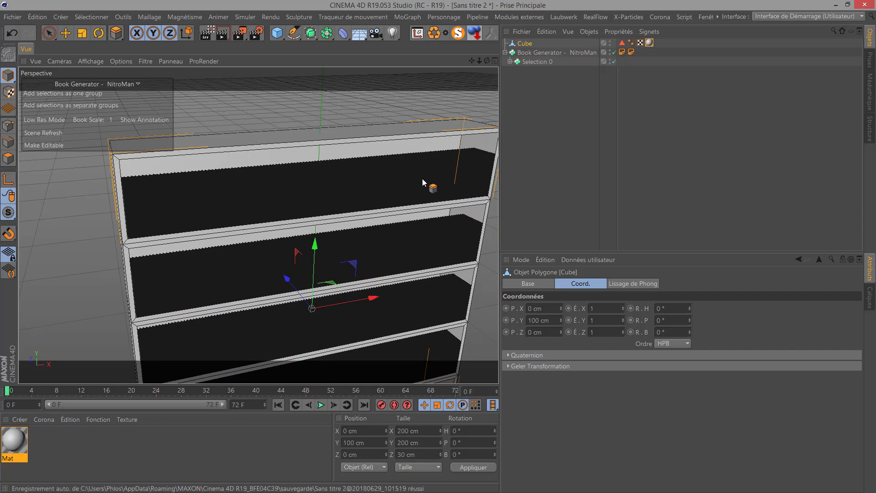
Enable Low Res Mode and switch the object type of Selection 0 from Thin Book to Thin Magazine.
left_click(535, 64)
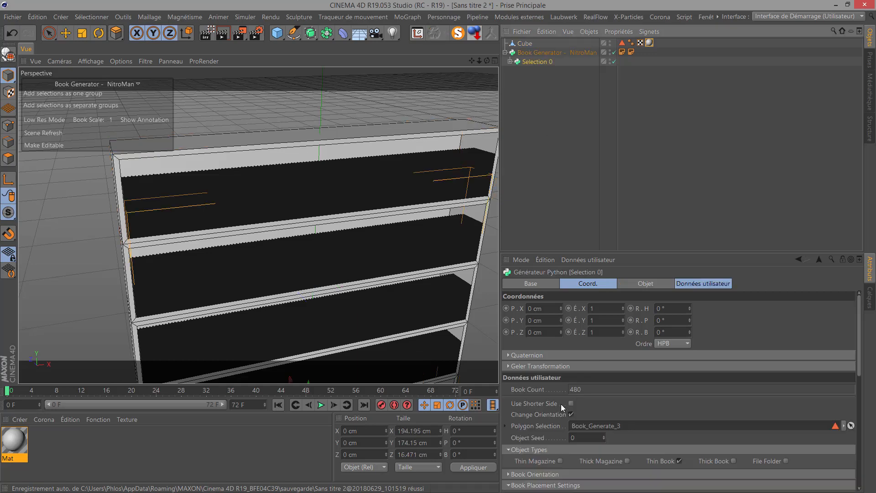
left_click_drag(861, 331, 853, 367)
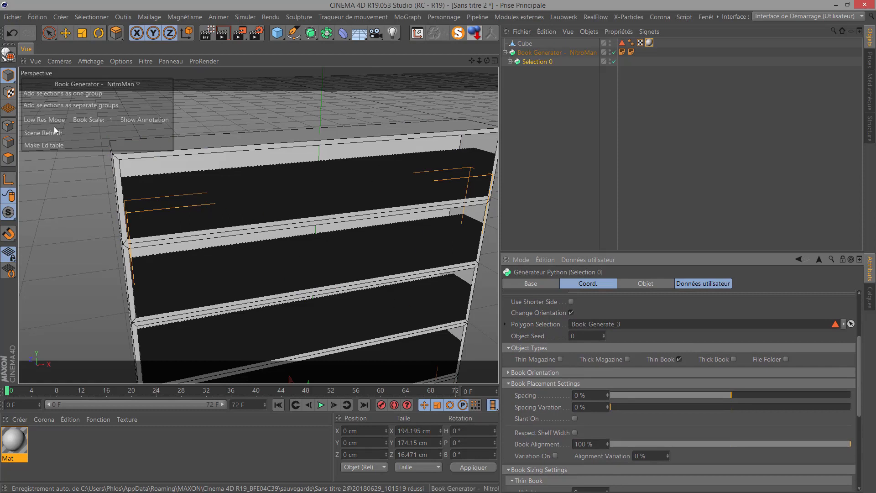
left_click(42, 122)
scroll(211, 199, "up", 3)
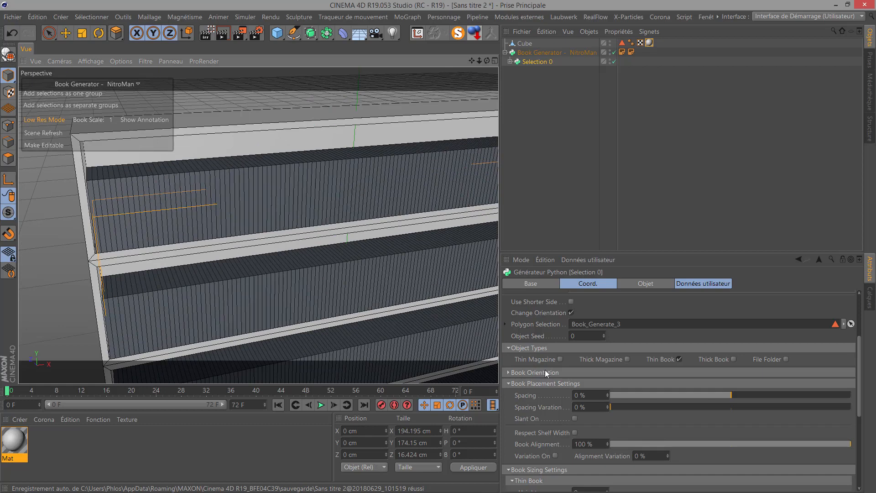
left_click(679, 359)
left_click(559, 359)
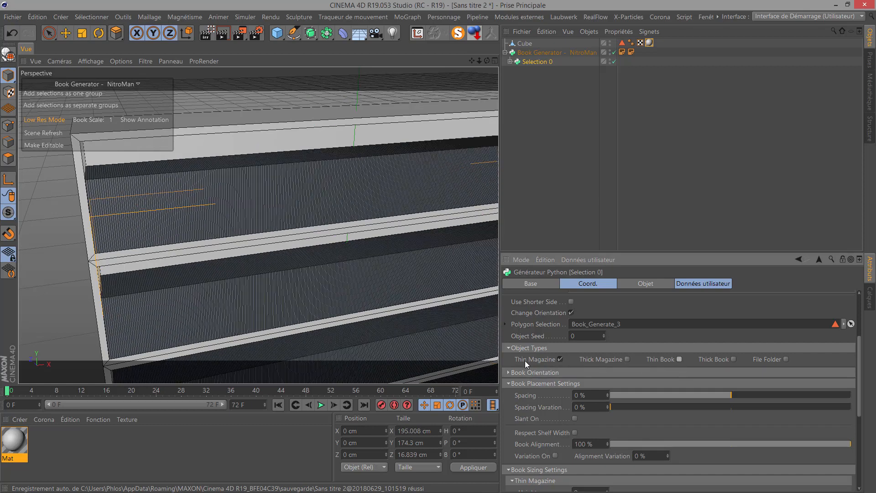
scroll(168, 203, "up", 5)
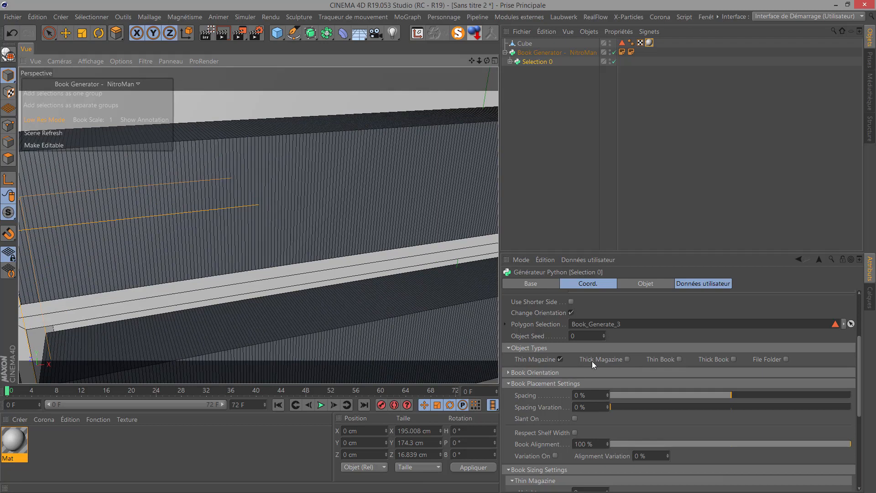
Try Thick Magazine in place of Thin Magazine, and Thin Book after it, as the shelf object type.
left_click(626, 359)
left_click(560, 359)
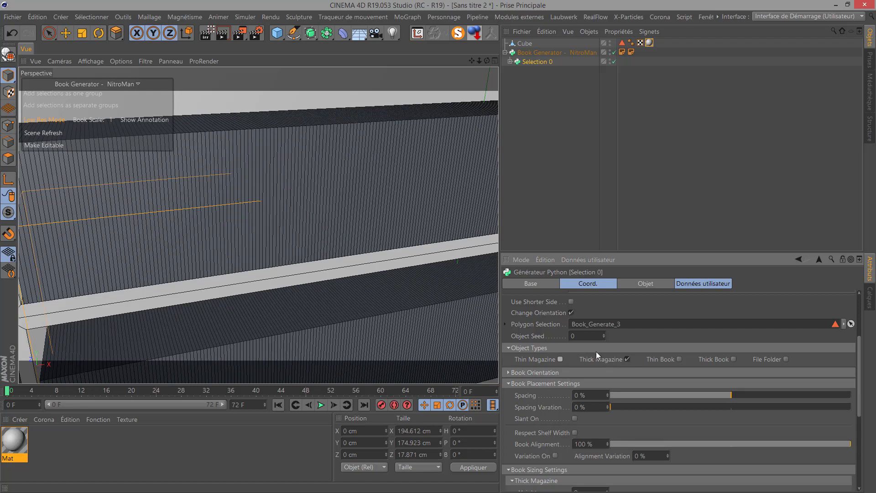
left_click(680, 360)
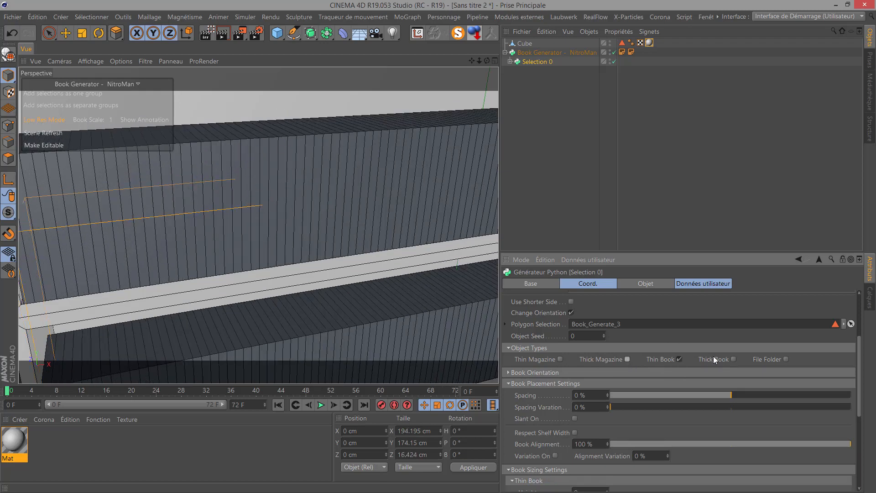
Switch the shelf objects to Thick Book and try mixing them with Thick Magazine and with Thin Magazine.
left_click(733, 359)
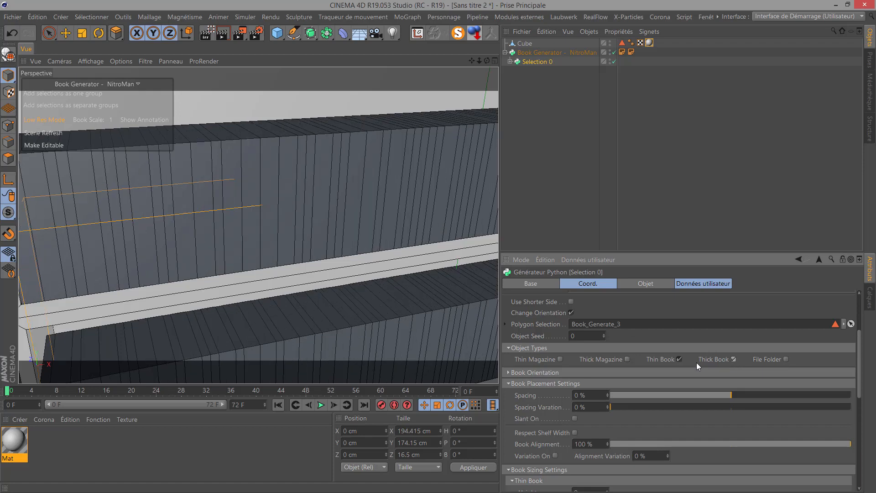
left_click(678, 360)
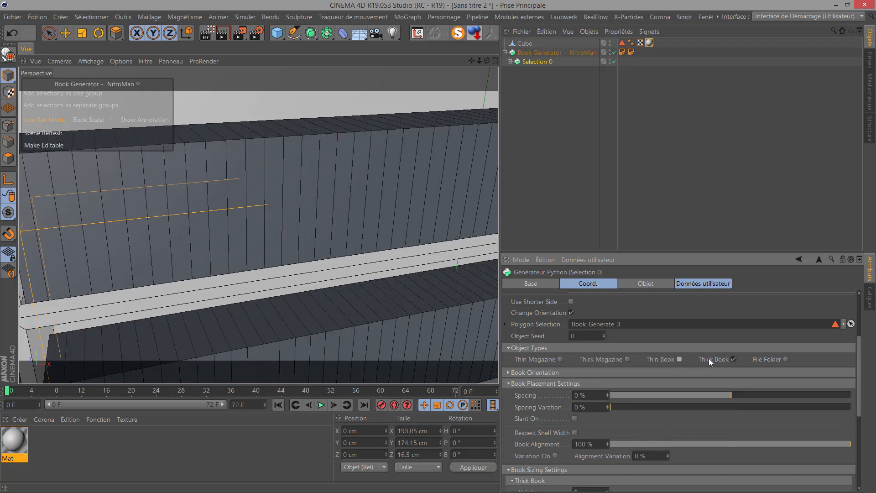
left_click(627, 359)
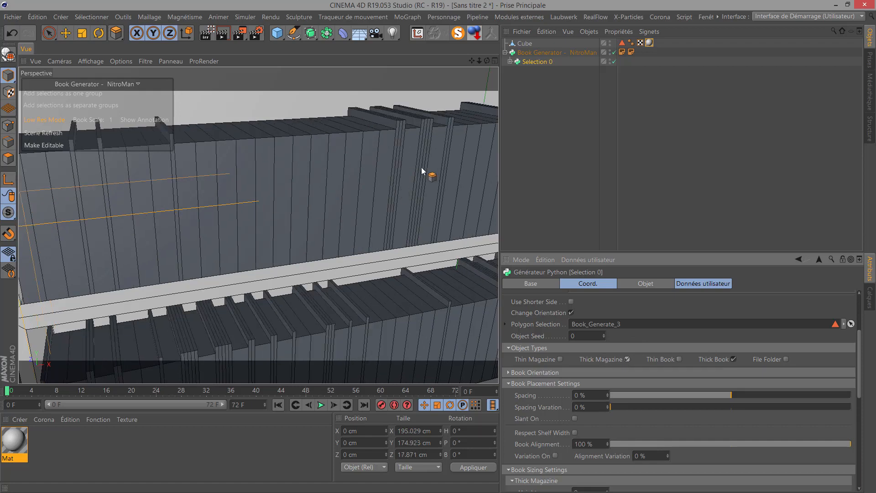
left_click(560, 360)
left_click(627, 359)
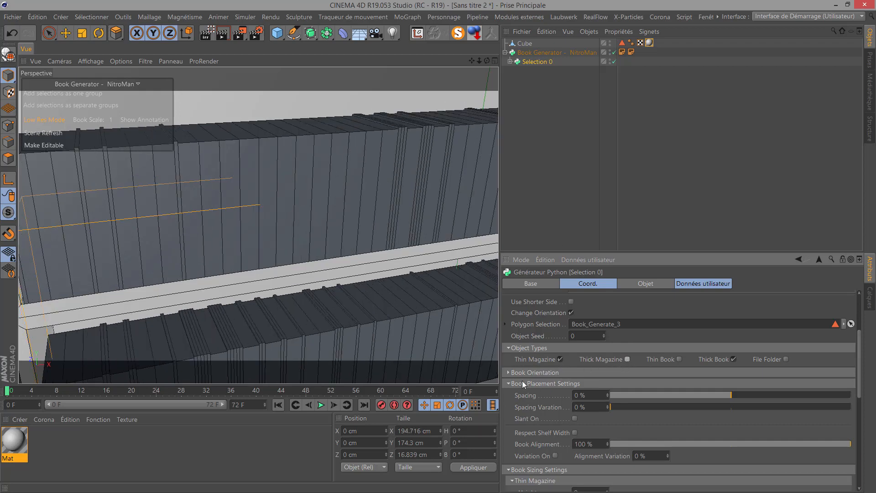
Fill the shelves with File Folder objects only, removing the magazine and book types.
scroll(314, 180, "down", 3)
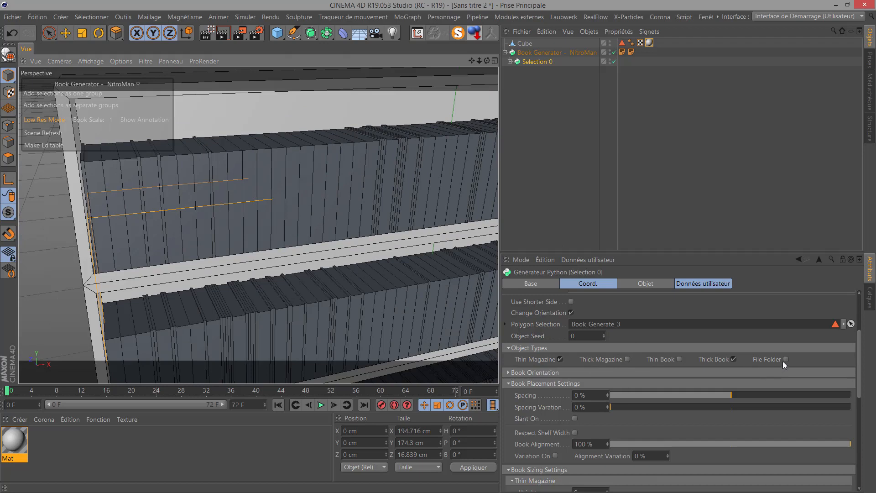
left_click(560, 360)
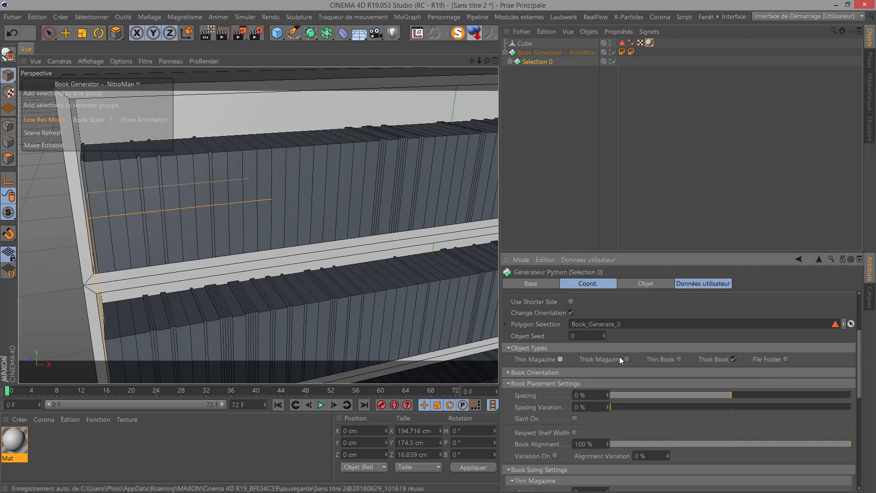
left_click(785, 360)
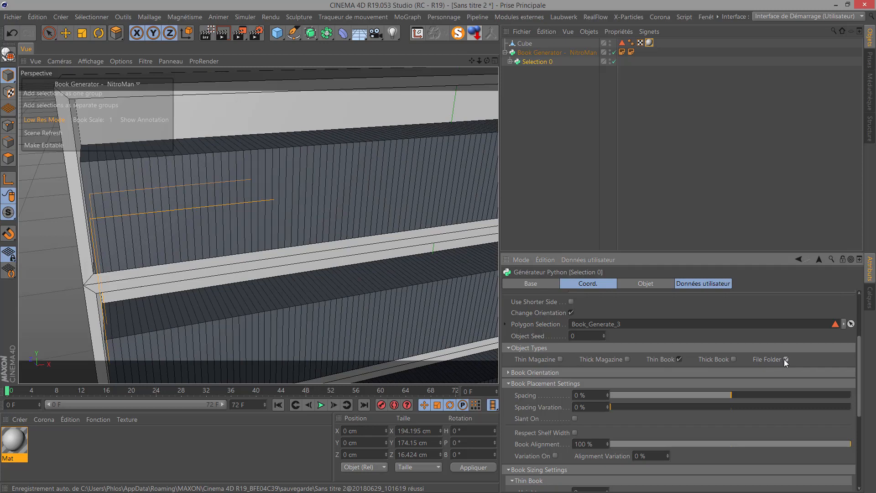
scroll(358, 131, "up", 4)
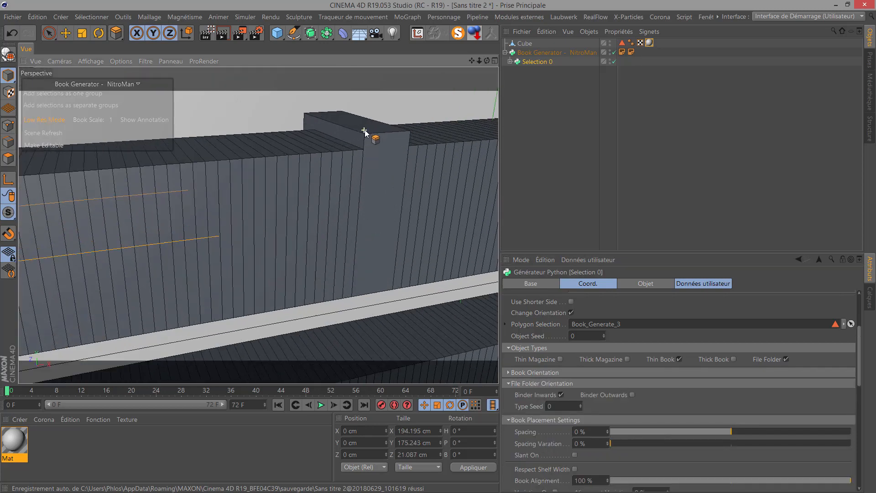
left_click(680, 359)
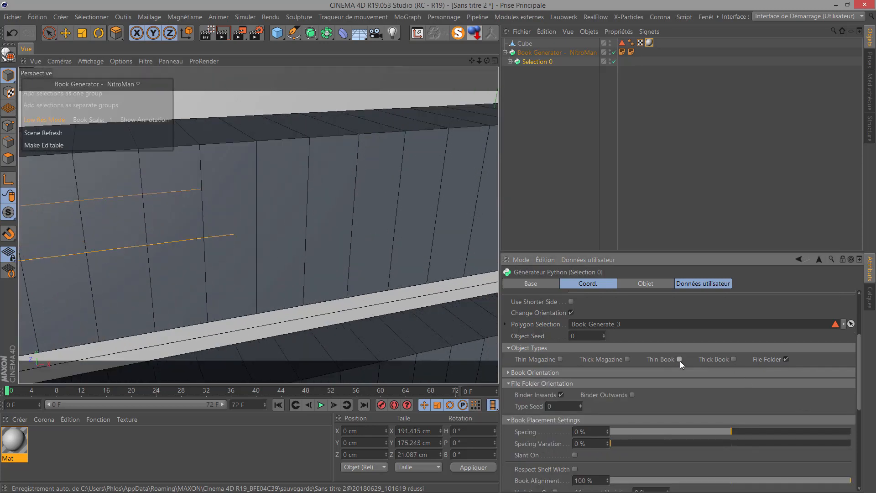
scroll(430, 215, "down", 2)
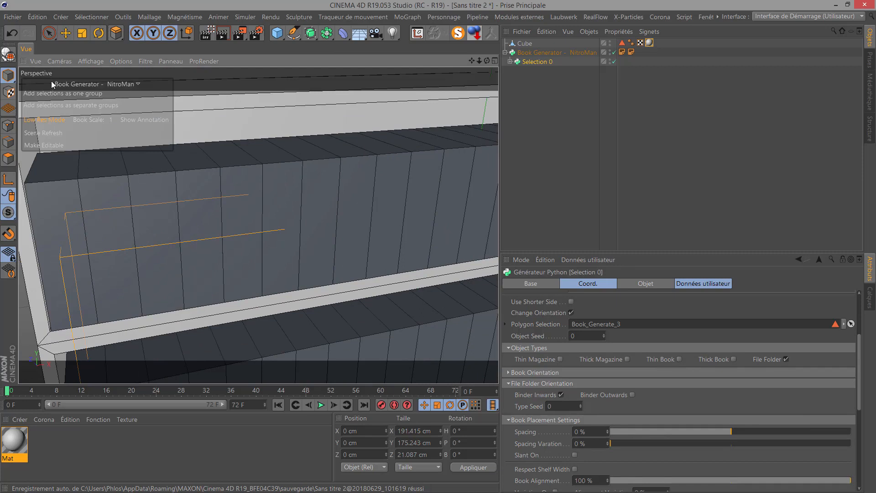
Disable Low Res Mode and display the viewport objects smoothly shaded without wireframe lines.
left_click(48, 119)
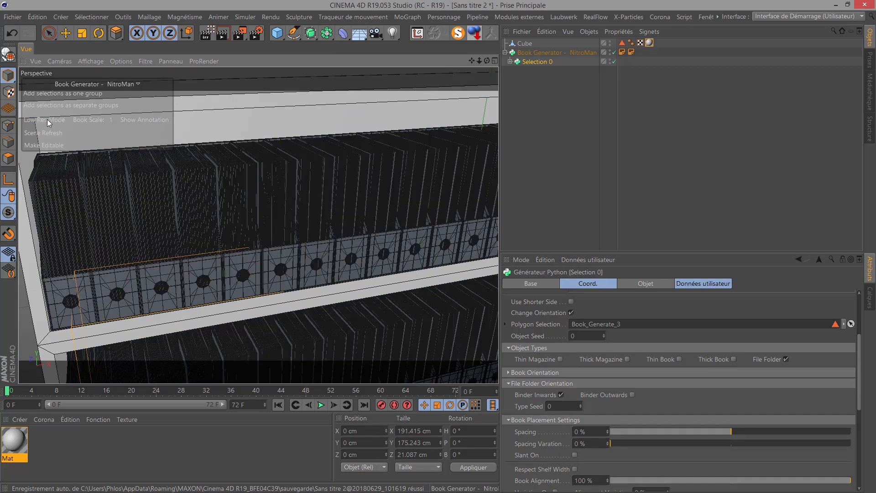
left_click(92, 62)
left_click(100, 78)
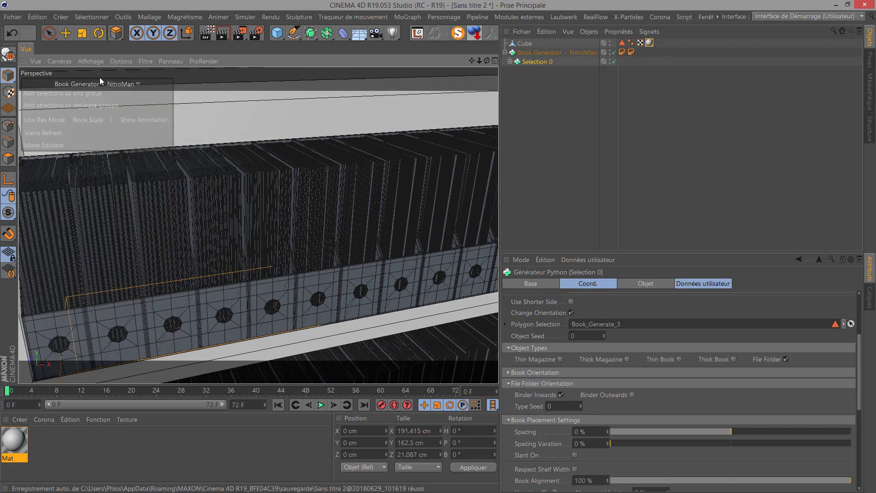
left_click_drag(157, 174, 73, 305, "alt")
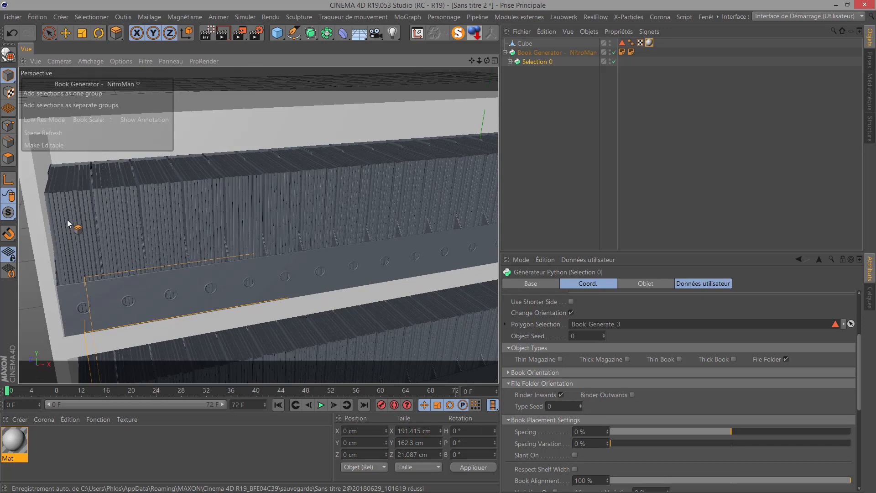
Replace the File Folder object type with Thick Book for the shelf objects.
left_click(733, 359)
left_click(785, 359)
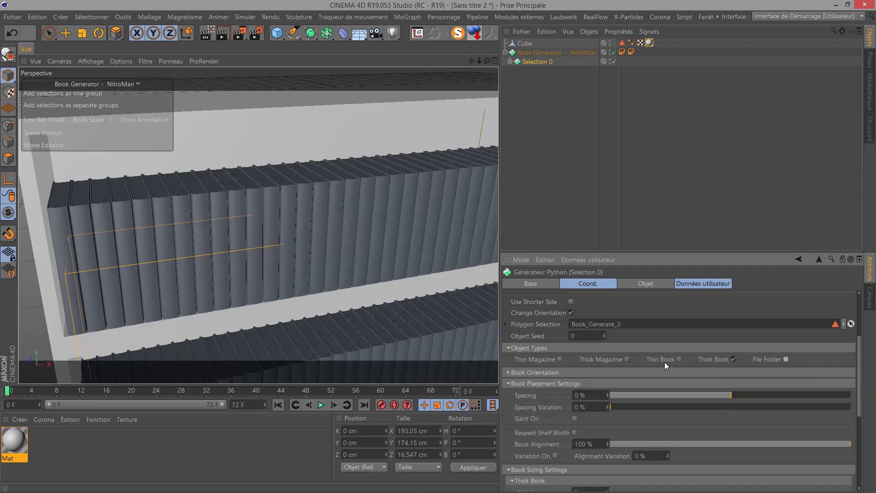
Add the Thick Magazine object type to the shelf objects alongside Thick Book.
left_click(627, 359)
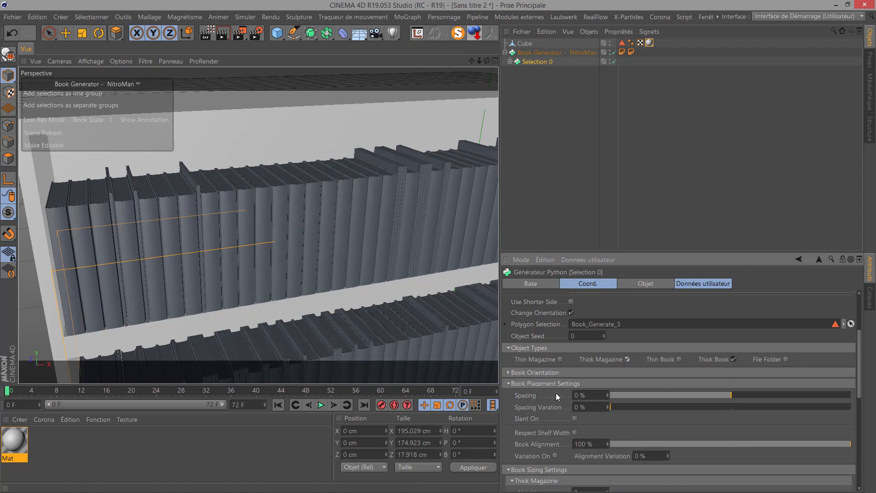
left_click(533, 349)
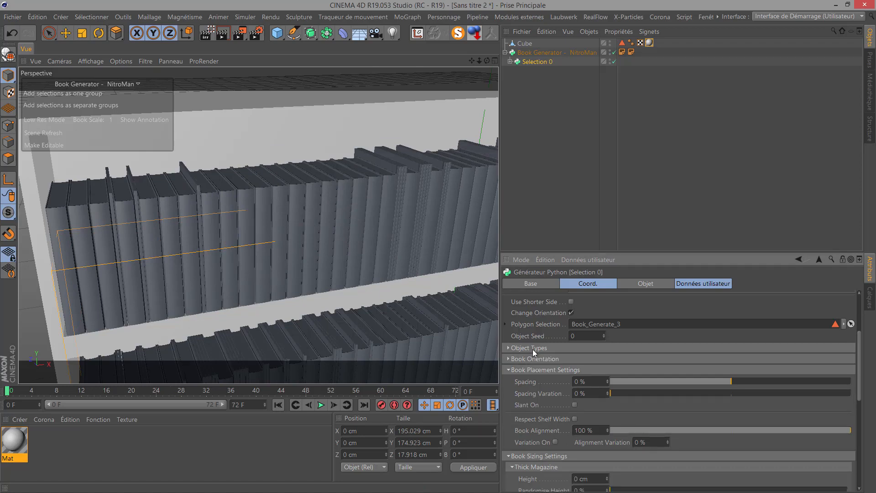
Try the Spine Bottom and Spine Top book orientations, and restore Spine Outwards as the only orientation.
left_click(527, 359)
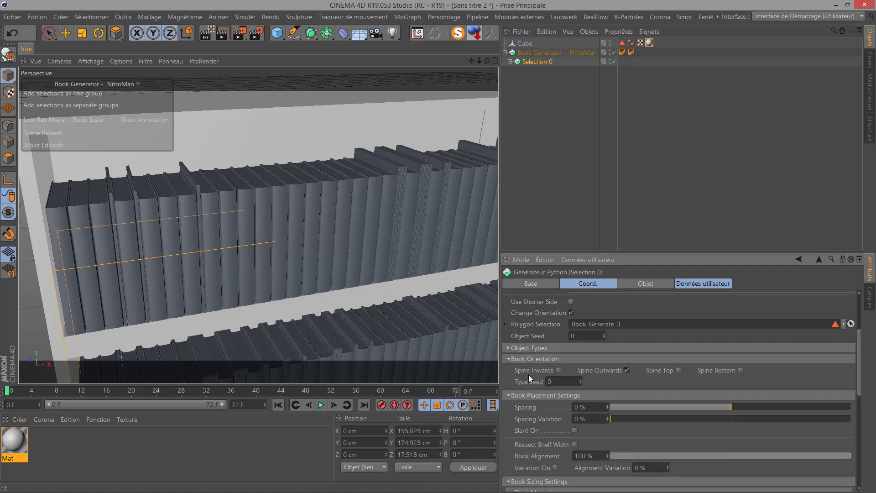
left_click_drag(67, 226, 495, 370)
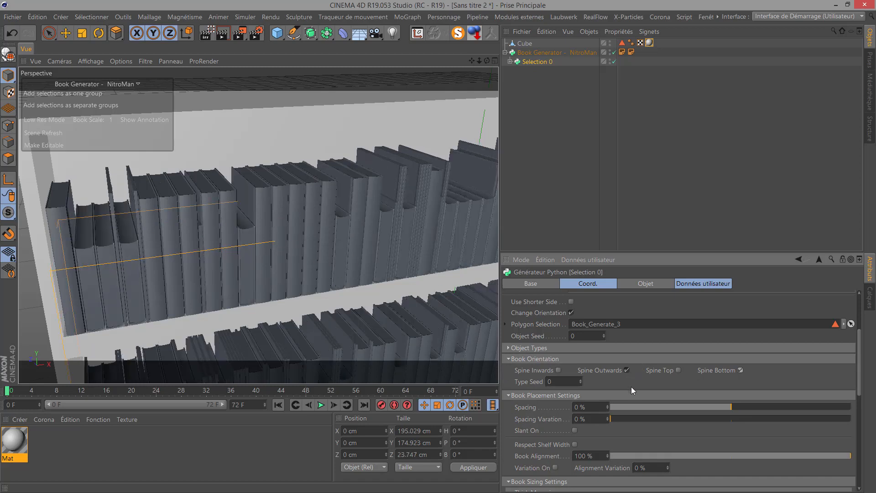
left_click(627, 369)
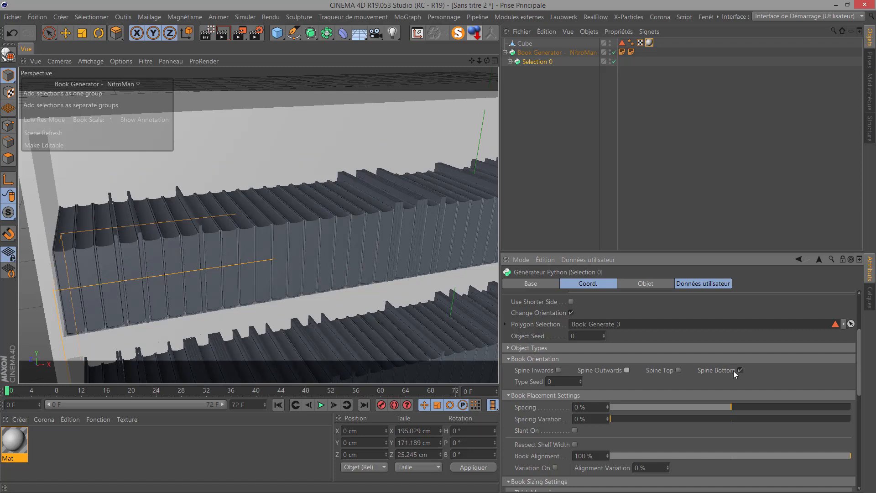
scroll(68, 245, "up", 5)
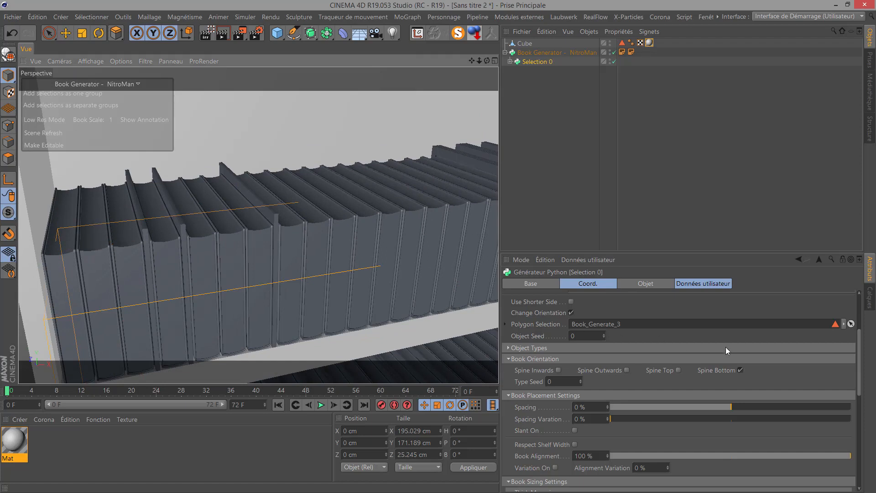
left_click(676, 370)
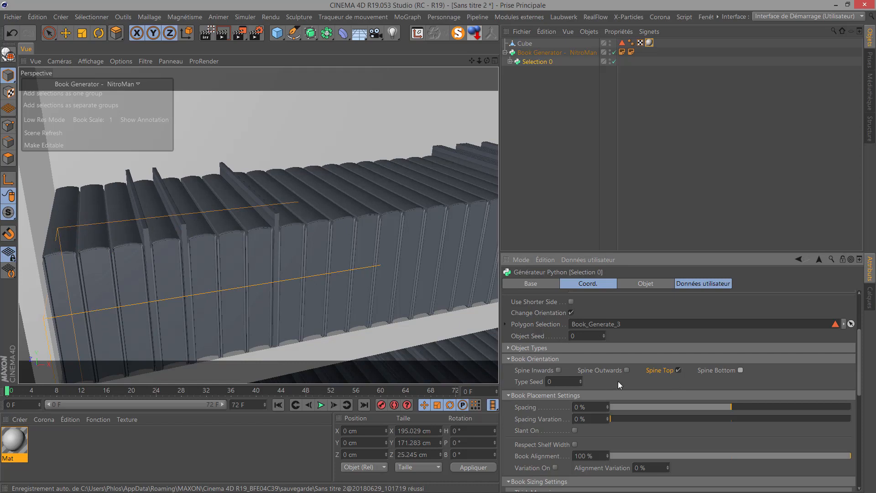
left_click(627, 370)
left_click(679, 370)
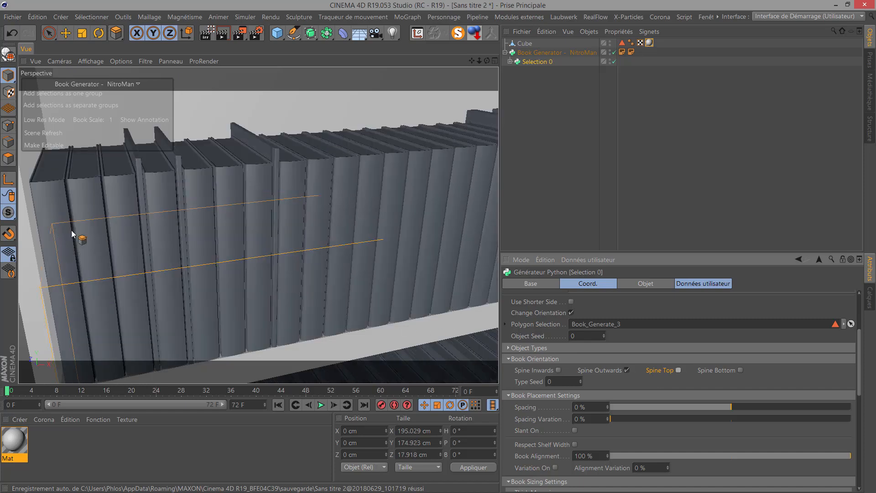
Set the Type Seed of the book orientation to 4.
scroll(363, 261, "down", 5)
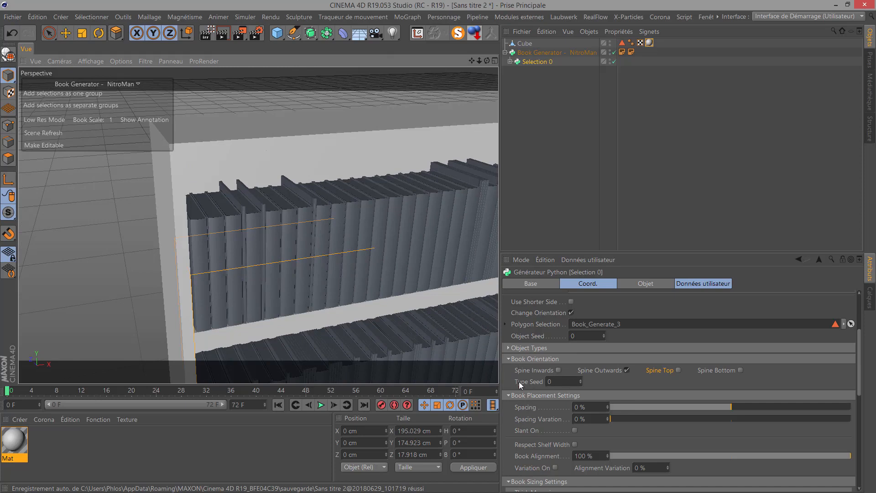
left_click_drag(471, 64, 450, 147)
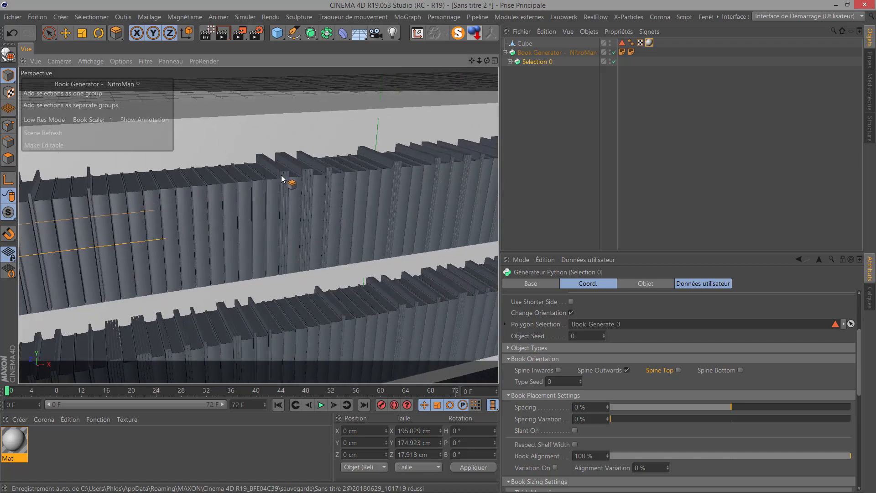
left_click(580, 380)
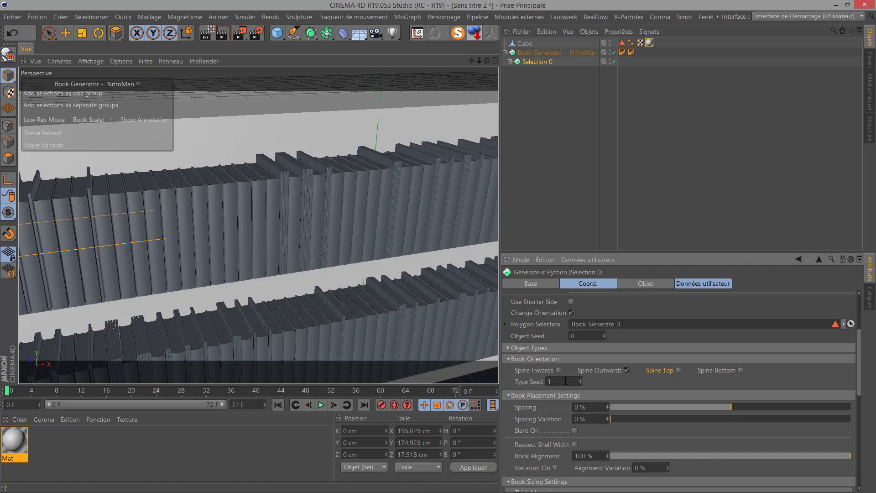
left_click(580, 380)
Set the book Spacing to 20% and Spacing Variation to 25%, and enable Slant On.
left_click_drag(729, 409, 756, 409)
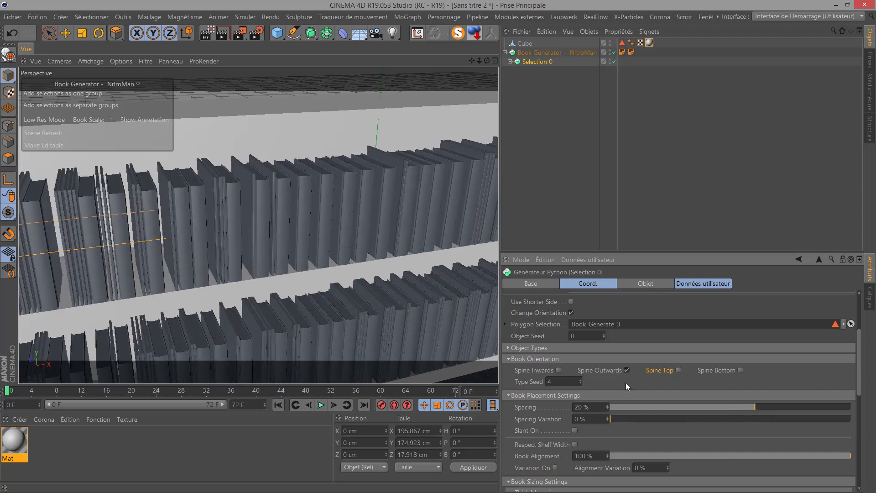
left_click_drag(612, 420, 671, 419)
scroll(286, 223, "down", 2)
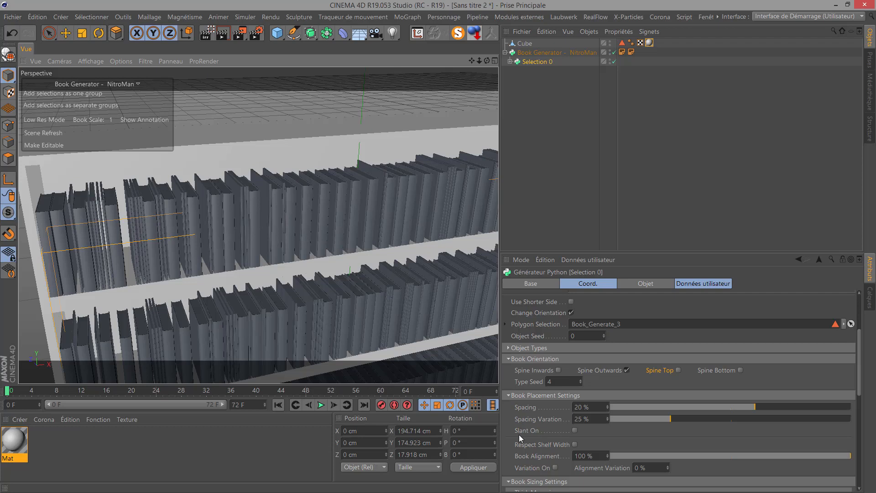
left_click(575, 430)
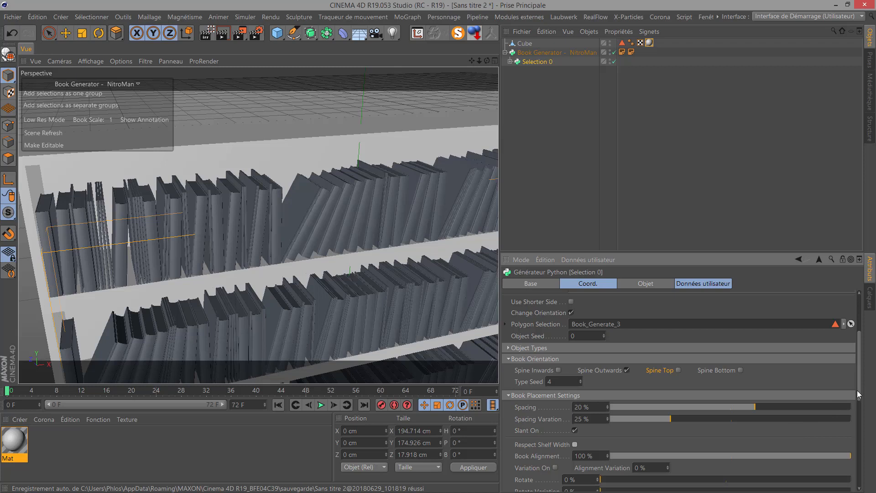
Set Book Alignment to 66% and Alignment Variation to 25% in the book placement settings.
scroll(757, 419, "down", 3)
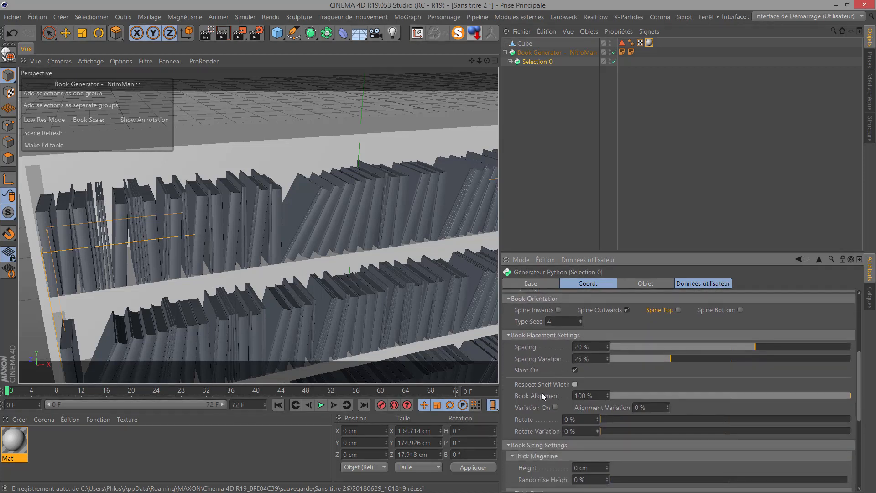
left_click_drag(487, 61, 536, 55)
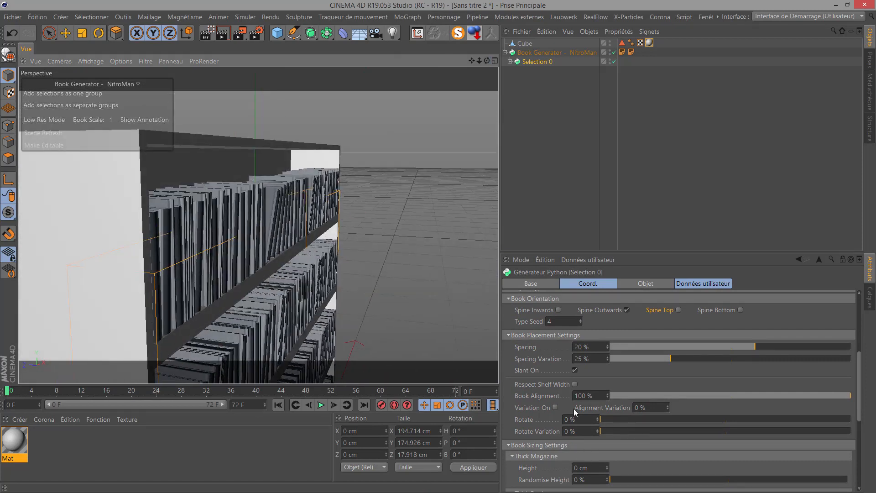
mouse_move(799, 395)
left_mouse_down()
mouse_move(776, 401)
mouse_move(810, 391)
mouse_move(802, 394)
left_mouse_up()
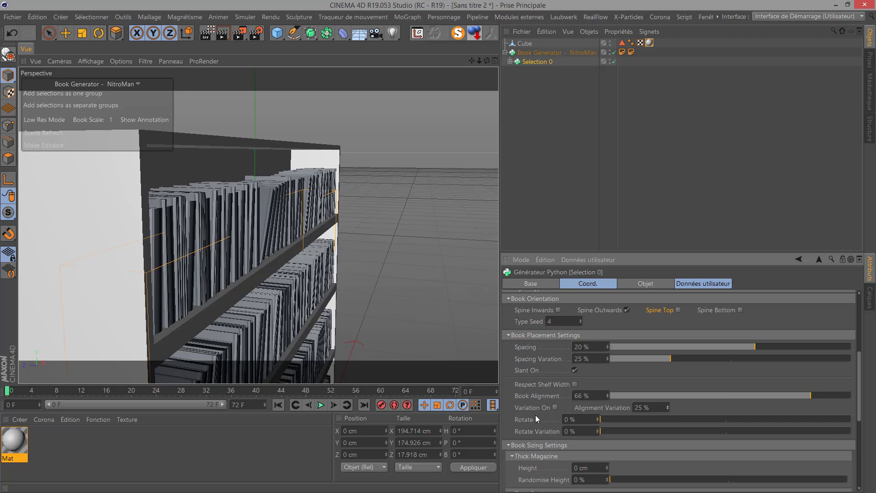
left_click_drag(607, 420, 546, 457)
Set the Thick Magazine Height to 1 cm and its Randomise Height to 19% in the sizing settings.
left_click(508, 335)
left_click(513, 349)
left_click(512, 349)
left_click(604, 369)
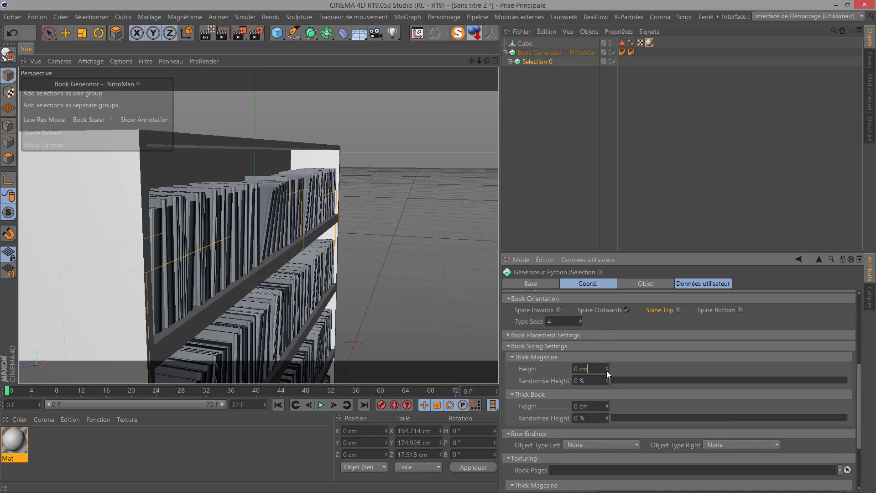
mouse_move(606, 368)
left_mouse_down()
mouse_move(606, 356)
mouse_move(607, 371)
left_mouse_up()
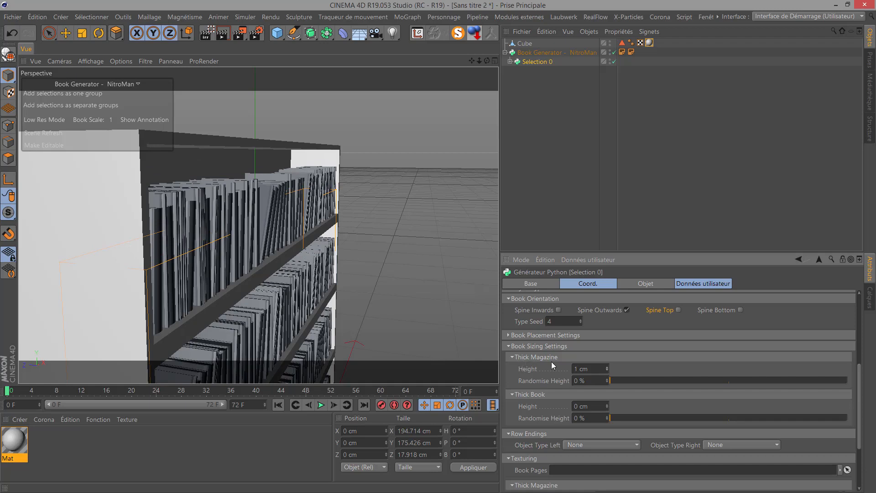
left_click_drag(607, 371, 607, 371)
left_click_drag(612, 382, 656, 381)
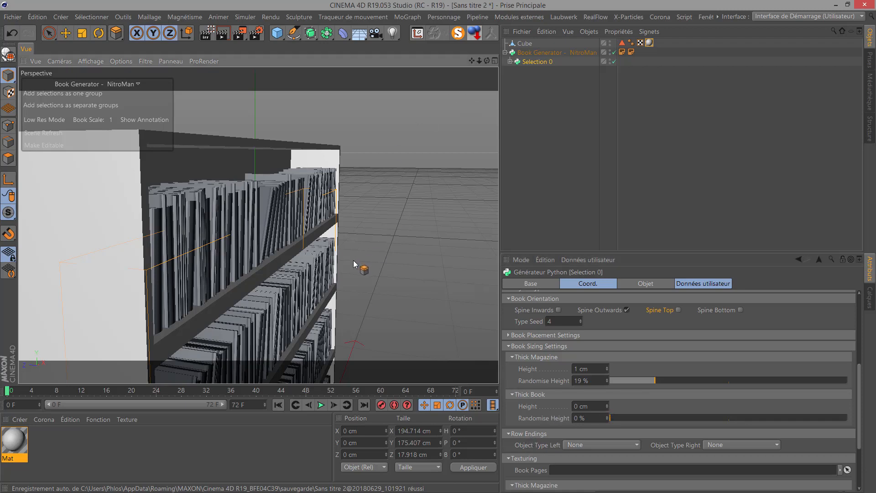
Try Book Stopper Modern as the row ending at both the left and right ends of the shelves.
left_click_drag(355, 260, 413, 210, "alt")
left_click_drag(487, 60, 394, 63)
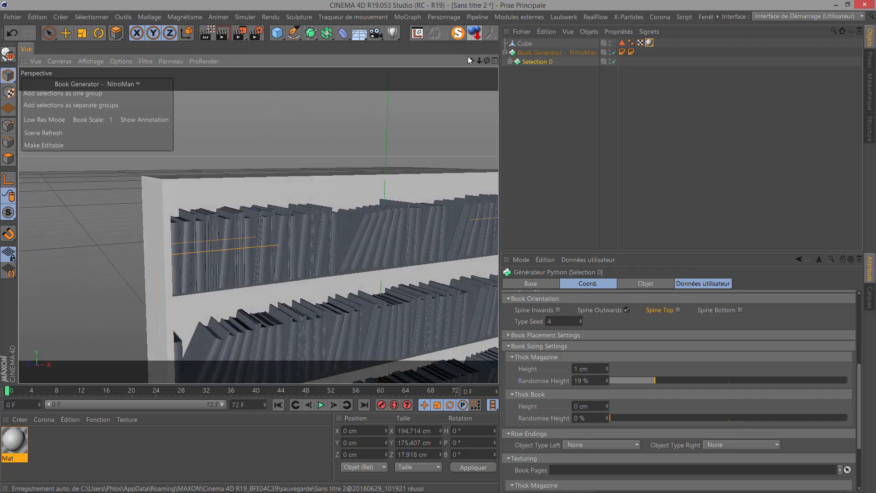
left_click_drag(471, 61, 340, 46)
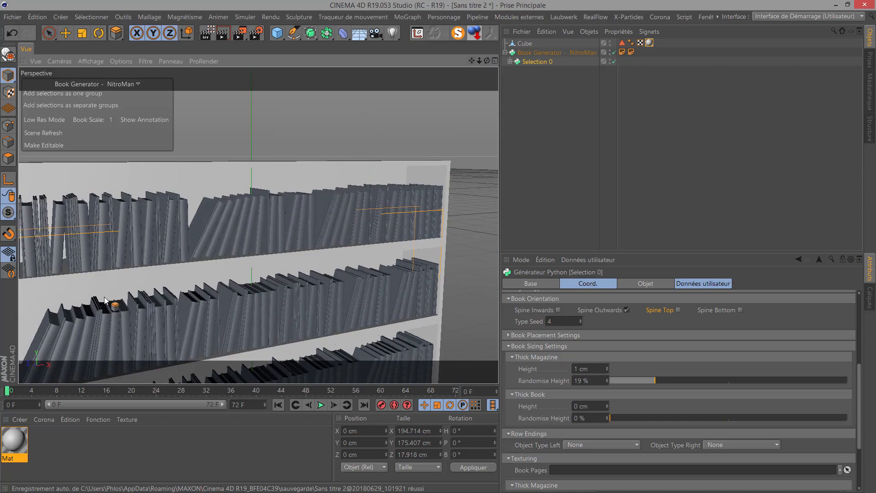
scroll(321, 293, "down", 3)
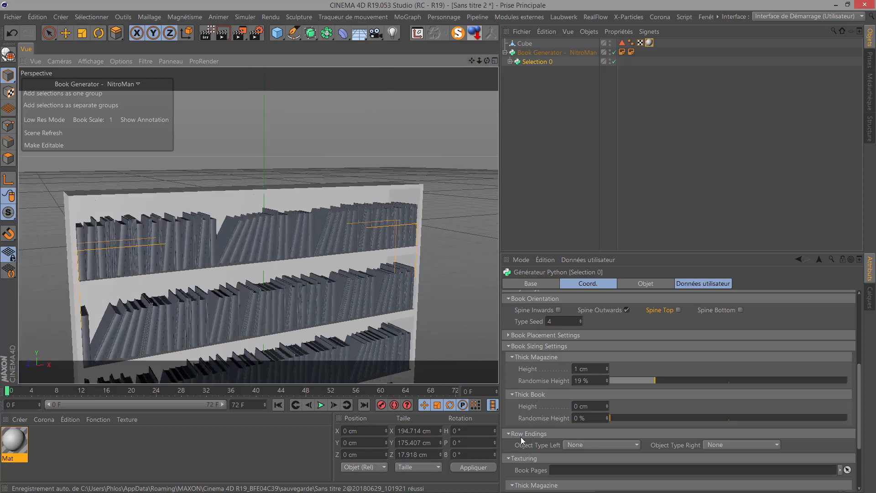
left_click(576, 445)
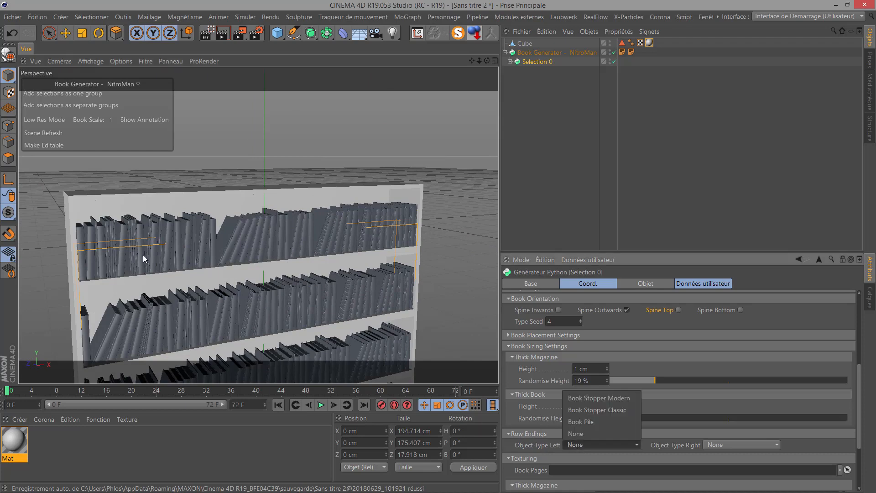
left_click(587, 399)
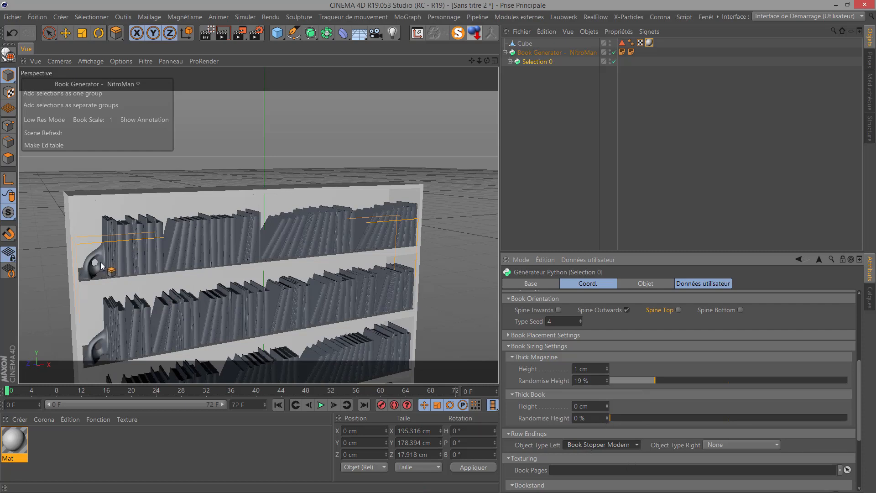
scroll(91, 264, "up", 3)
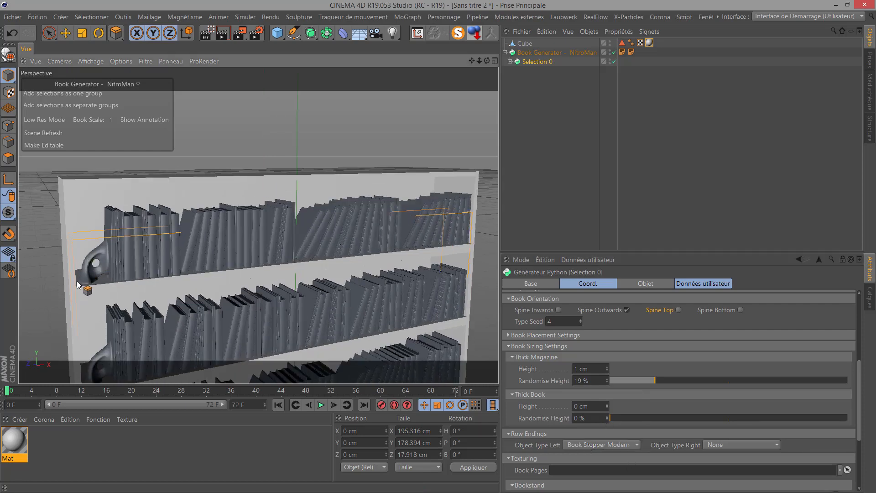
scroll(89, 264, "up", 3)
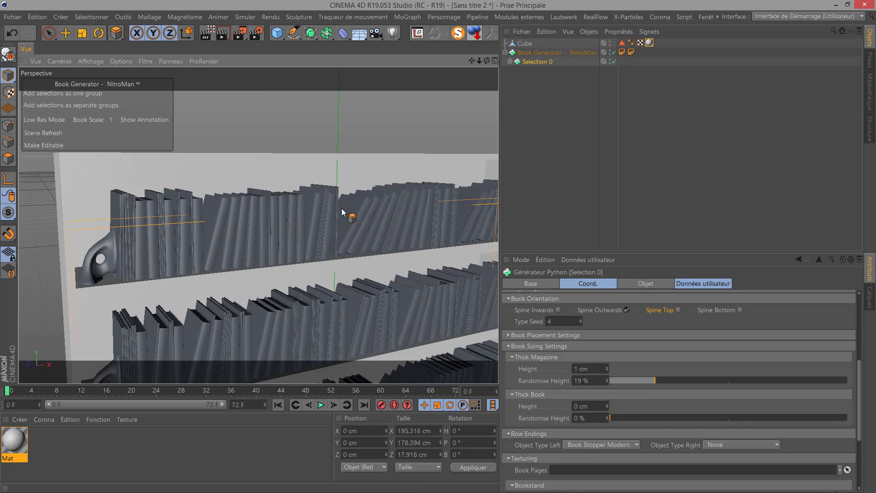
scroll(140, 307, "down", 5)
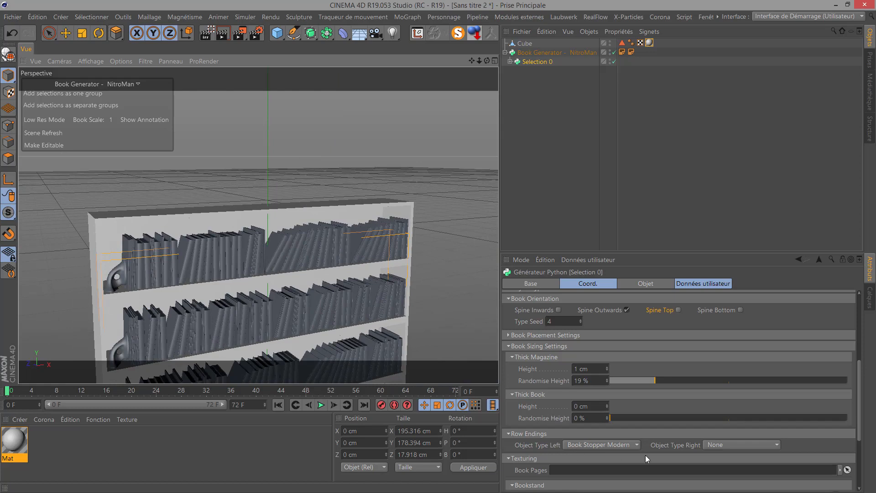
left_click(738, 446)
left_click(736, 400)
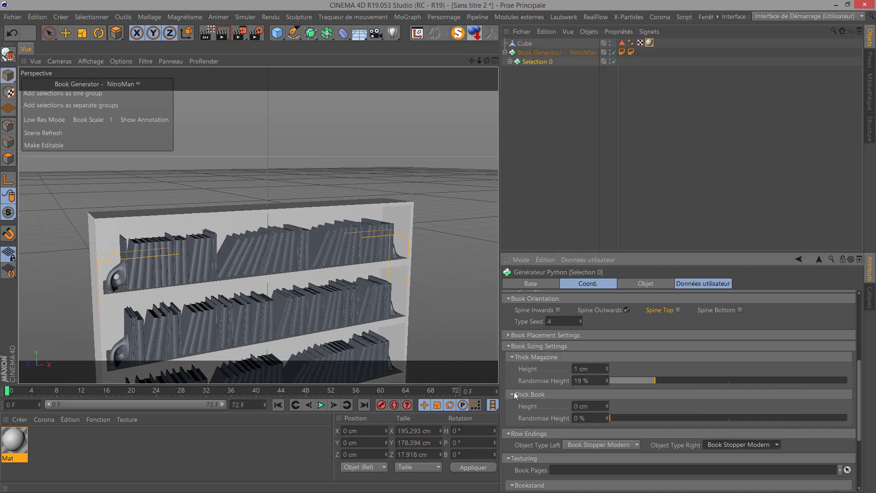
Try Book Stopper Classic as the left row ending, and reset both the left and right endings to None.
left_click(589, 450)
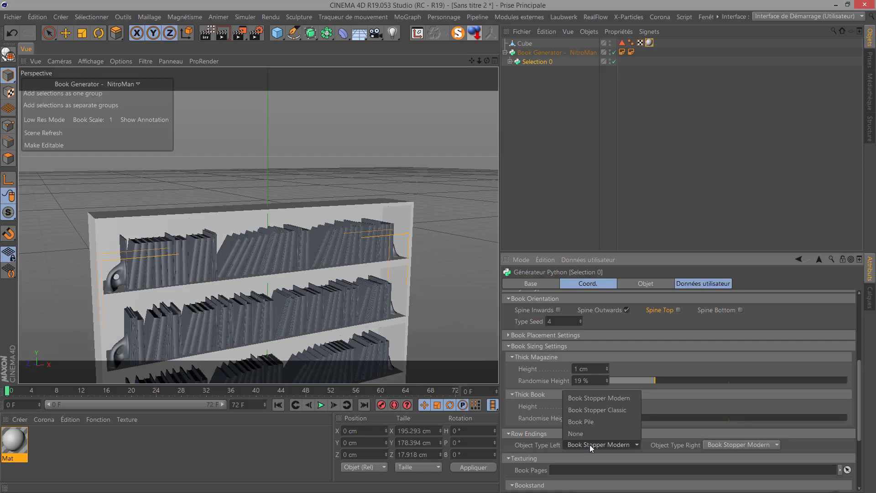
left_click(575, 409)
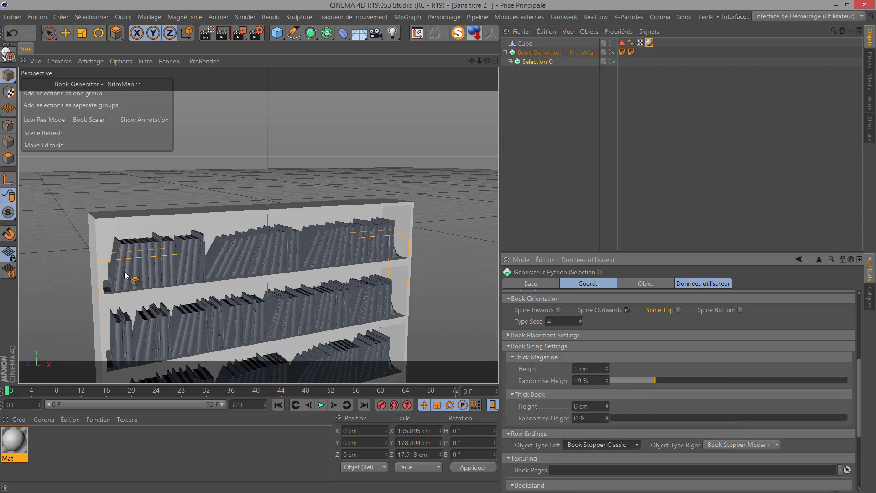
left_click(605, 445)
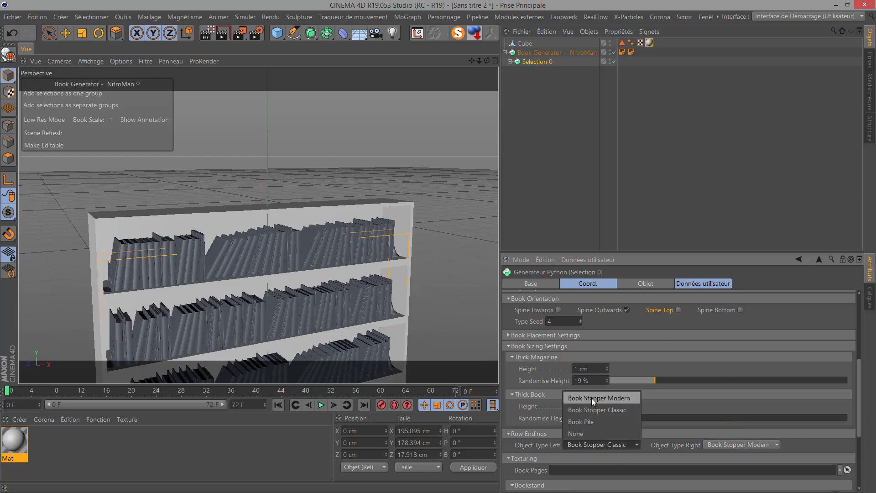
left_click(576, 434)
left_click(759, 449)
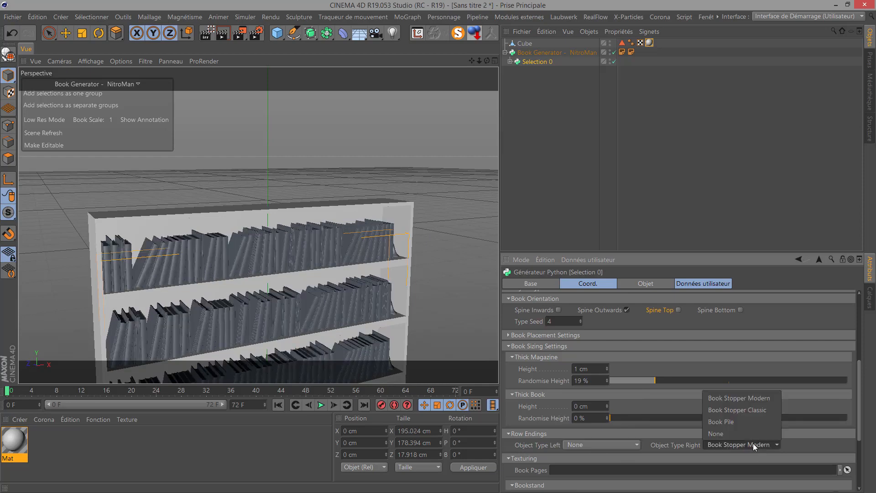
left_click(733, 434)
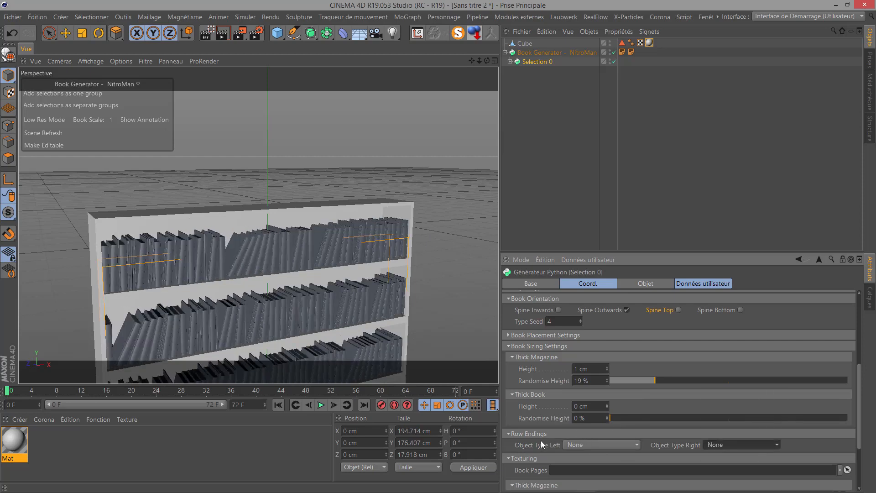
left_click_drag(857, 397, 854, 421)
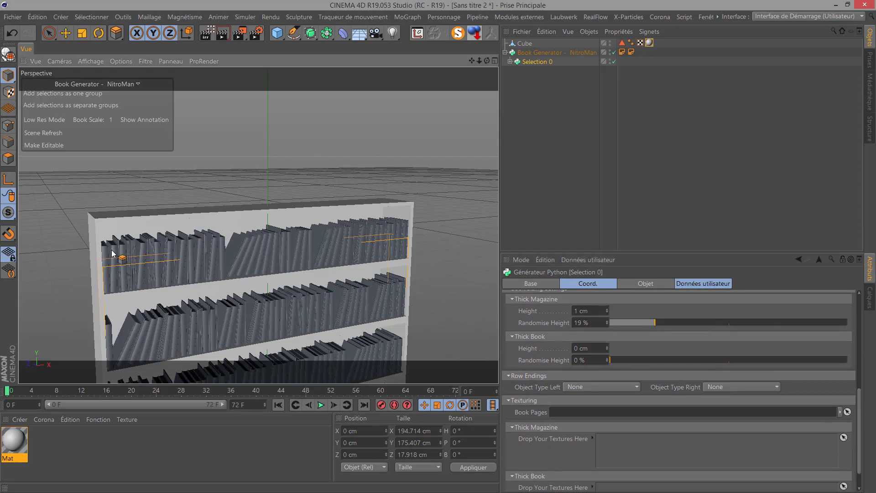
Add the Book Pages material from the library's Materials > Pages folder to the scene and enlarge the library thumbnails.
scroll(113, 252, "up", 8)
scroll(114, 252, "up", 4)
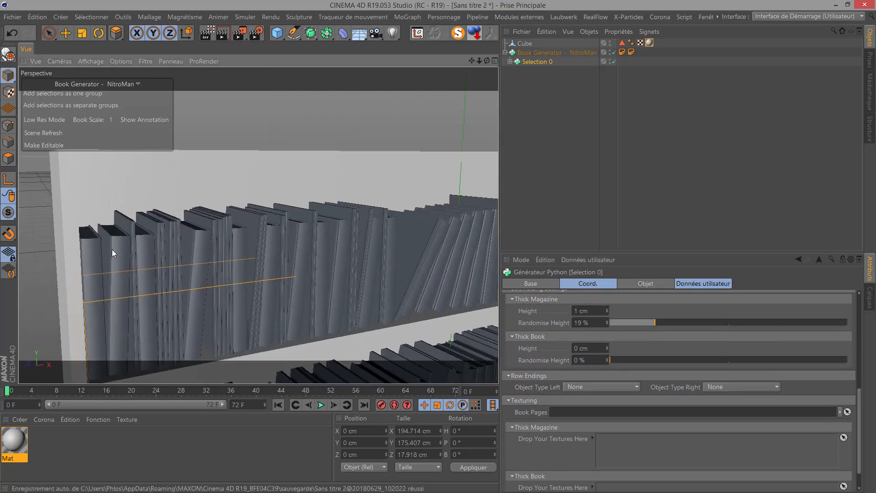
left_click(870, 104)
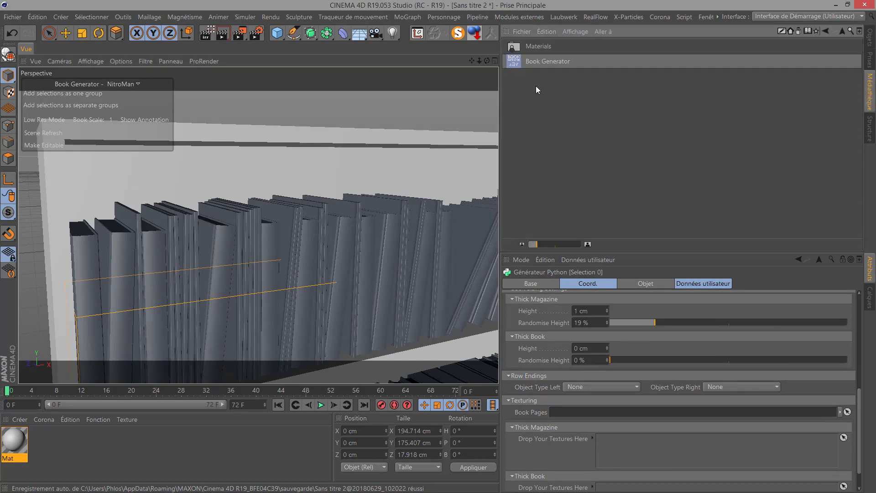
double_click(539, 47)
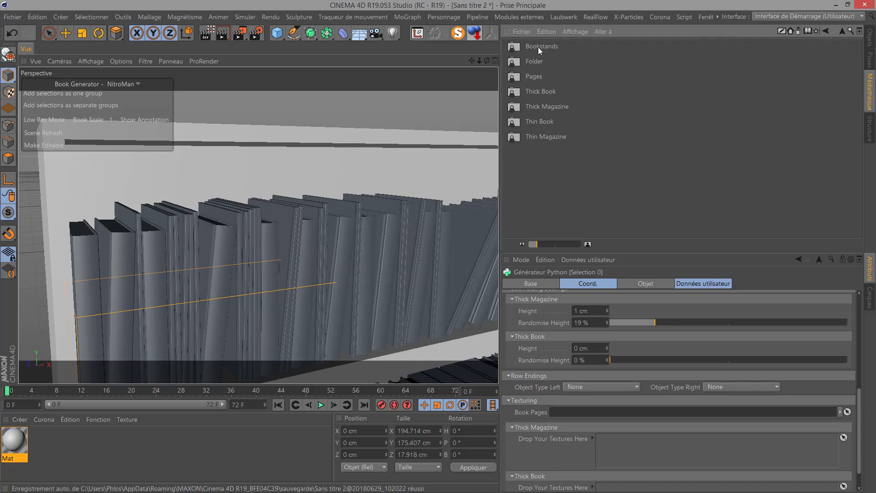
double_click(533, 77)
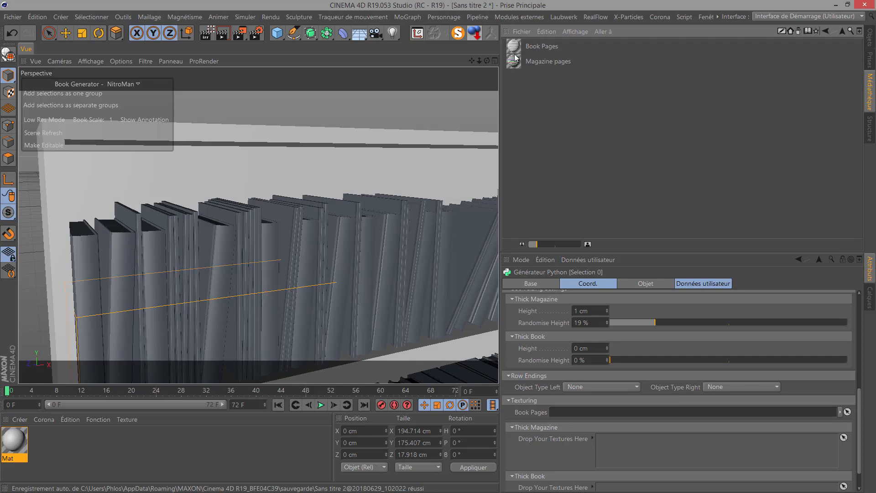
left_click_drag(514, 49, 55, 459)
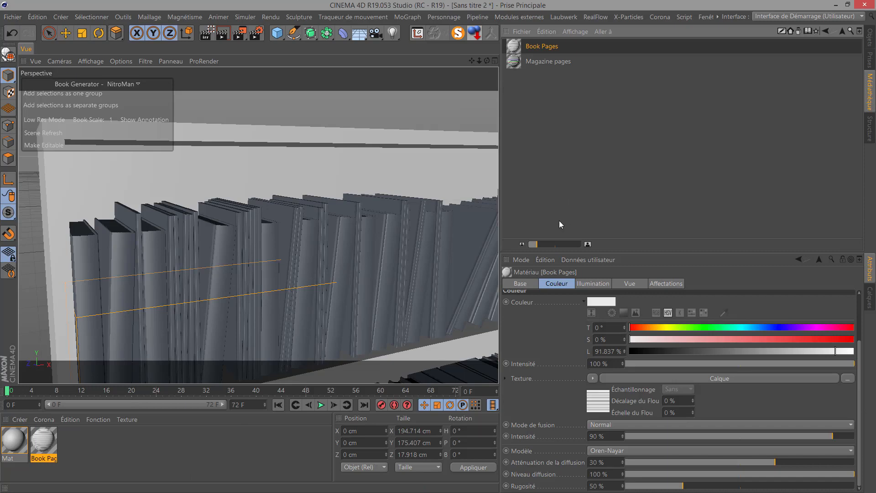
left_click_drag(538, 248, 571, 244)
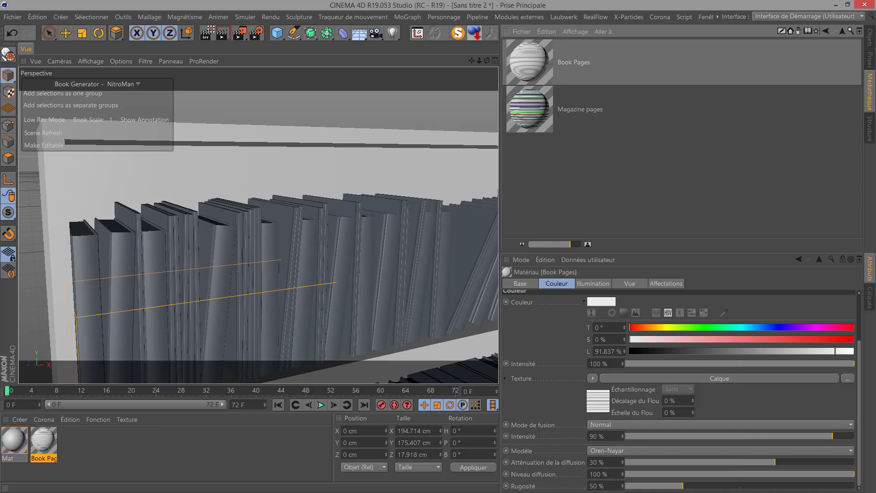
Check which object types are enabled in the user data of Selection 0.
left_click(871, 42)
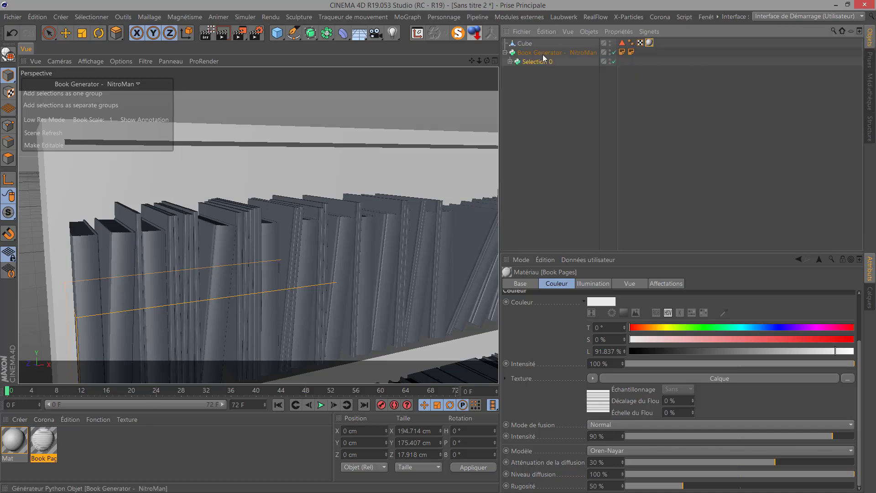
left_click(872, 97)
left_click(872, 42)
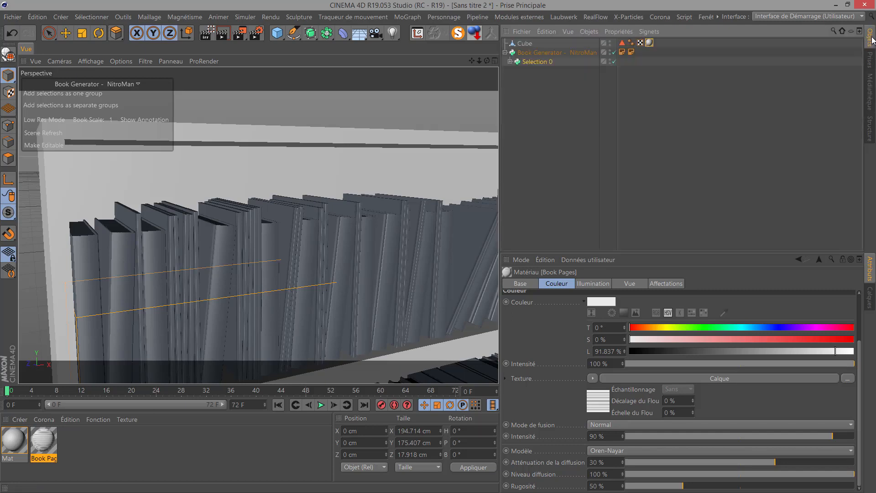
left_click(526, 63)
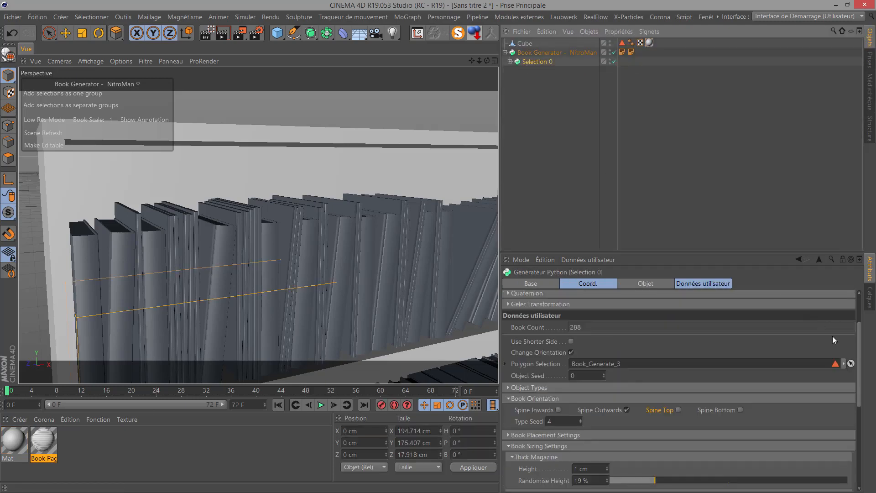
left_click_drag(858, 370, 838, 377)
left_click(508, 374)
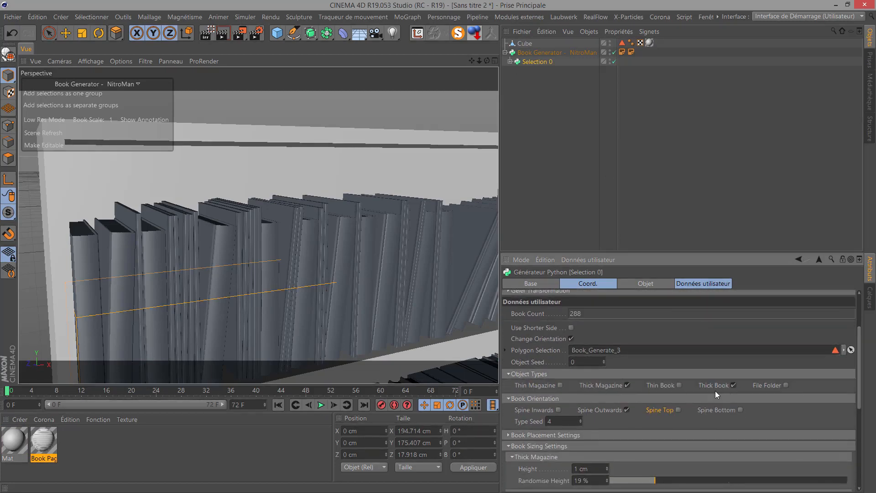
Add all the cover materials, Thick Book 01 to 11, from the library's Thick Book folder to the scene.
left_click(869, 87)
left_click(825, 30)
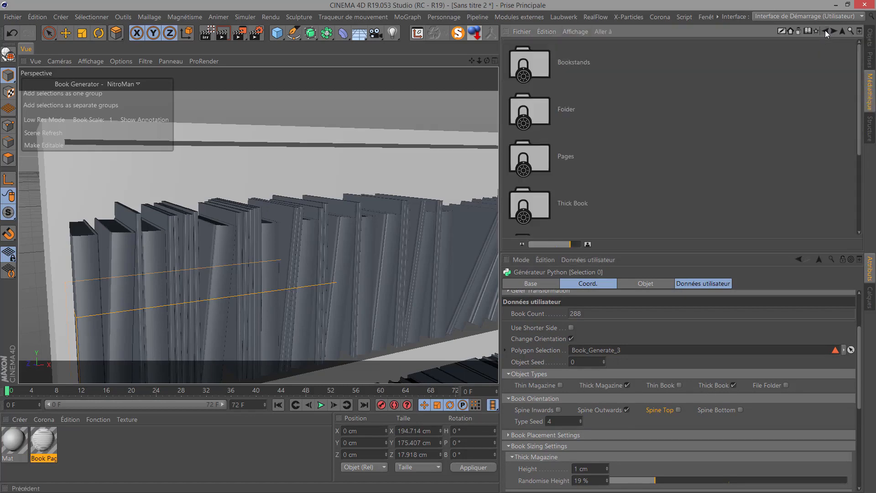
left_click(525, 204)
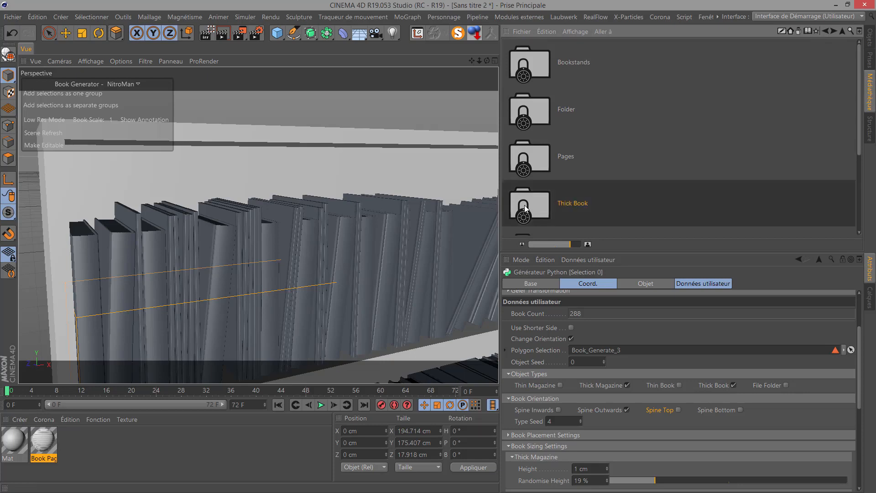
double_click(525, 205)
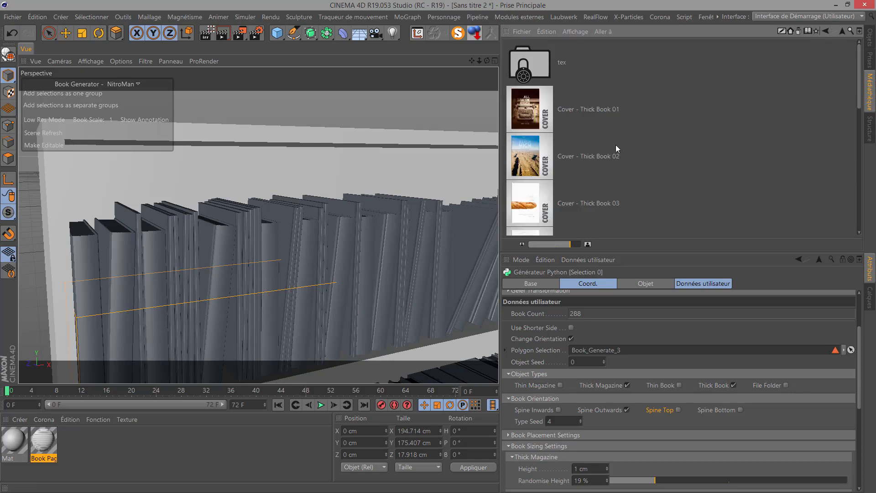
left_click_drag(560, 244, 530, 245)
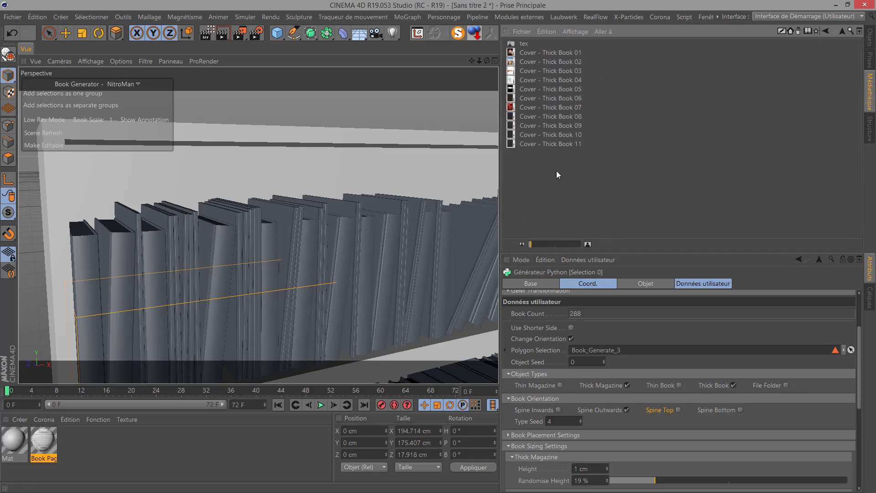
left_click_drag(527, 113, 510, 50)
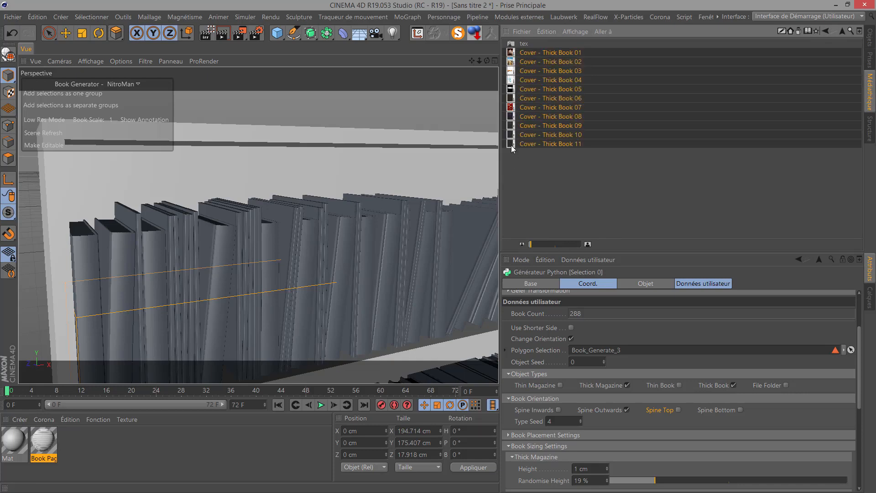
left_click(522, 174)
left_click_drag(527, 167, 514, 107)
left_click(545, 186)
left_click_drag(536, 151, 502, 50)
left_click_drag(188, 362, 94, 456)
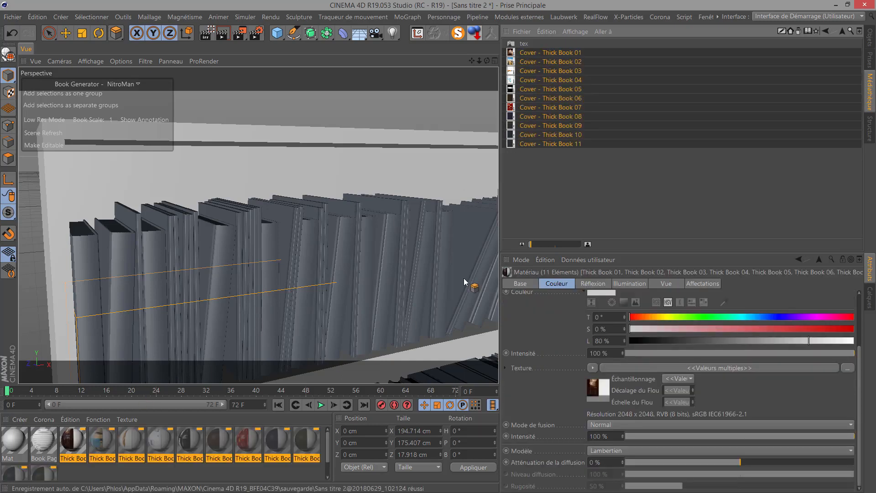
Add the Thick Mag 01 to 05 cover materials from the library's Thick Magazine folder to the scene.
left_click(825, 32)
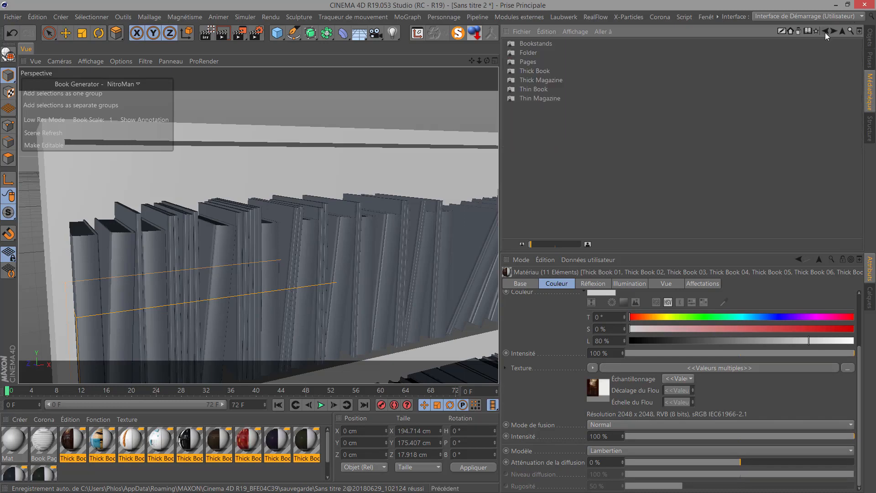
double_click(525, 81)
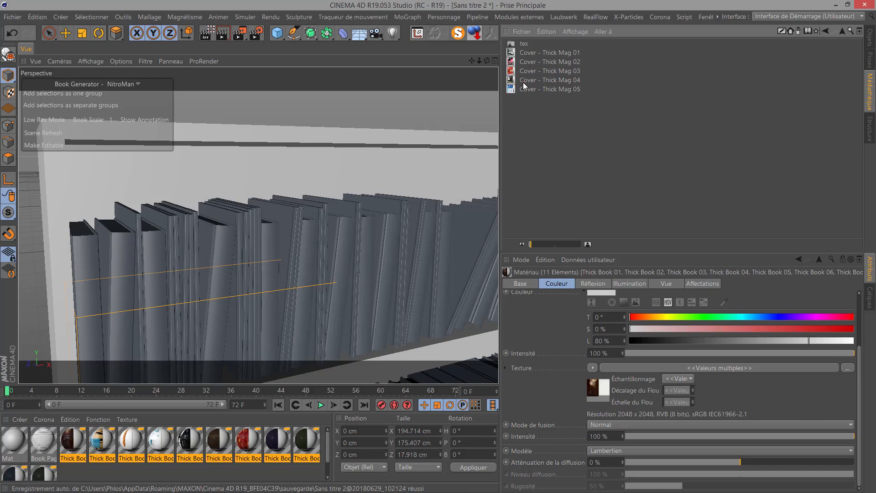
left_click_drag(519, 109, 510, 51)
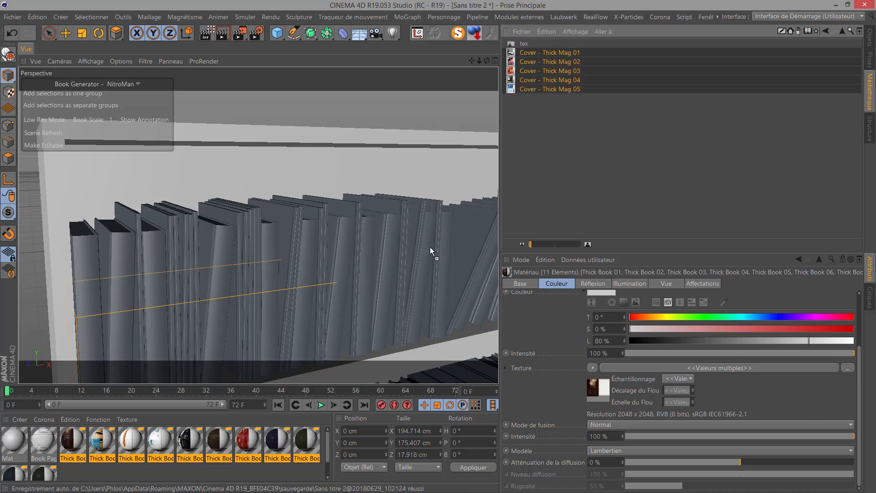
left_click_drag(254, 481, 250, 474)
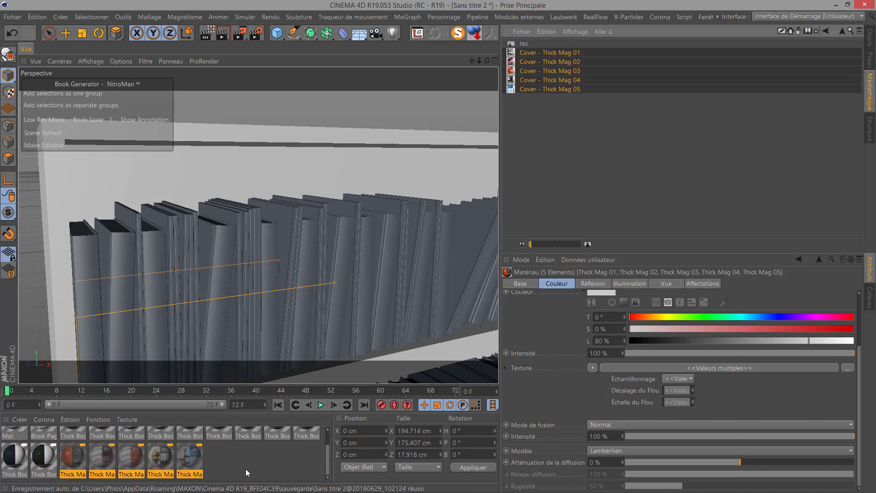
In Selection 0's texturing settings, assign the Book Pages material to the pages and Thick Mag 01 to 05 to the Thick Magazine textures.
left_click(870, 42)
left_click(532, 62)
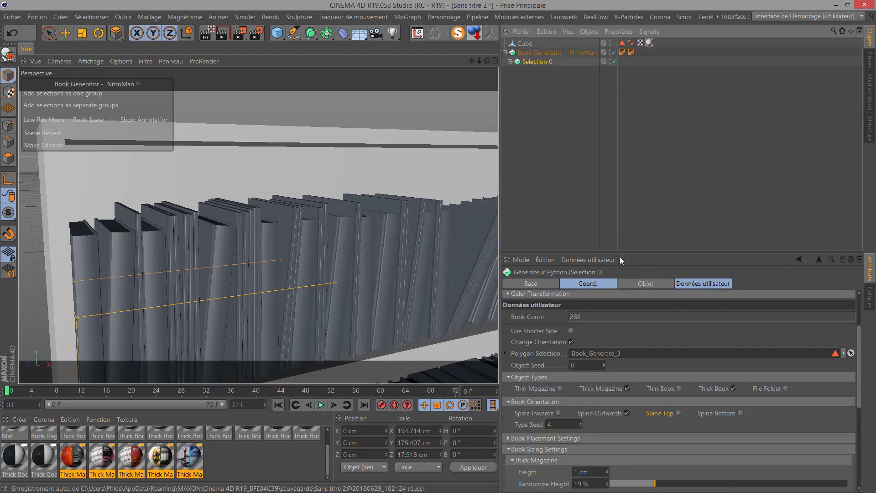
left_click_drag(860, 344, 584, 418)
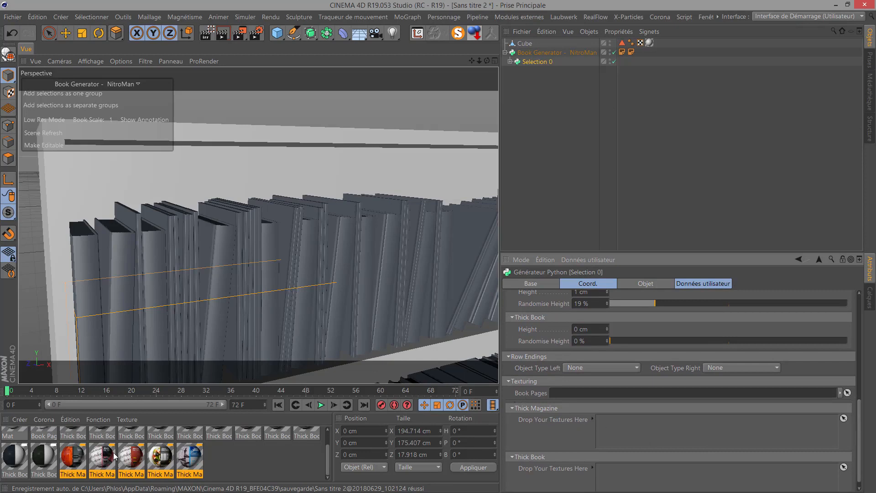
left_click_drag(329, 454, 324, 443)
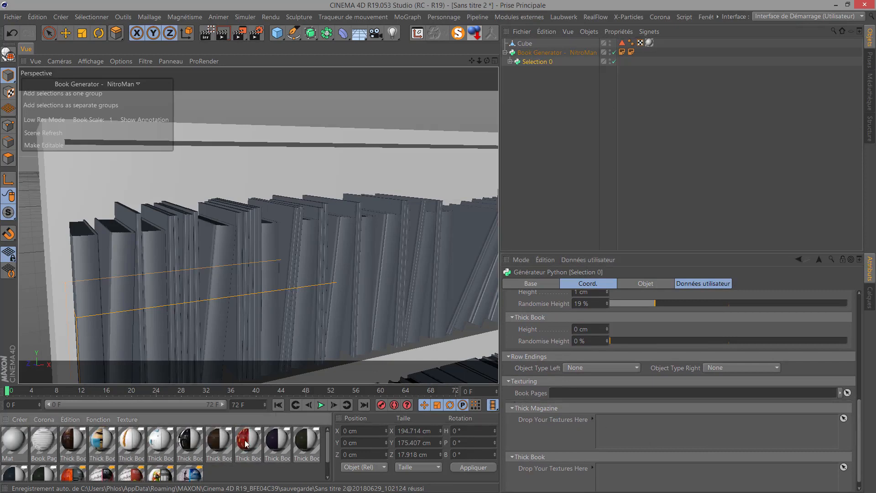
left_click_drag(75, 433, 583, 397)
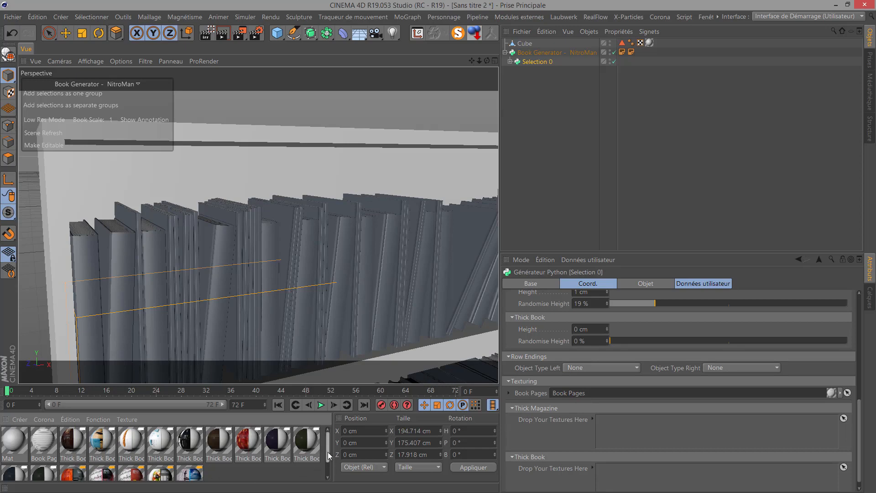
scroll(327, 452, "down", 1)
left_click_drag(494, 432, 628, 432)
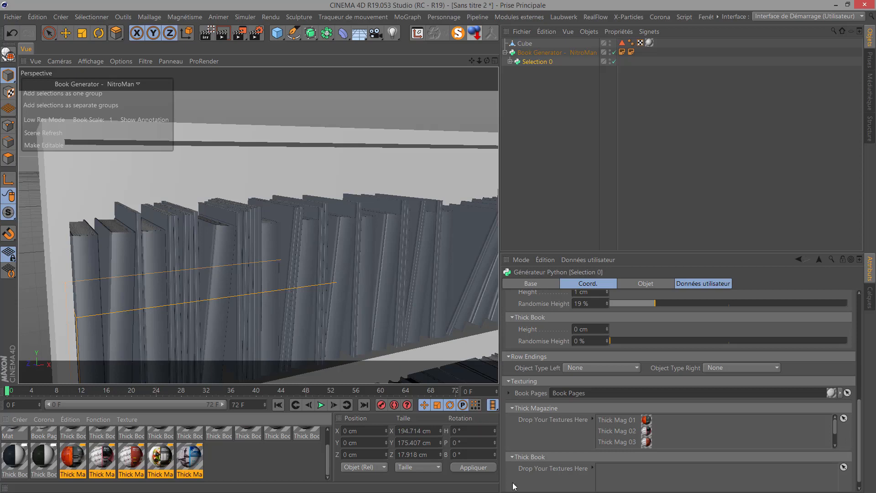
Assign the Thick Book 01 to 11 materials to the Thick Book textures of Selection 0.
left_click(46, 465)
scroll(46, 466, "up", 1)
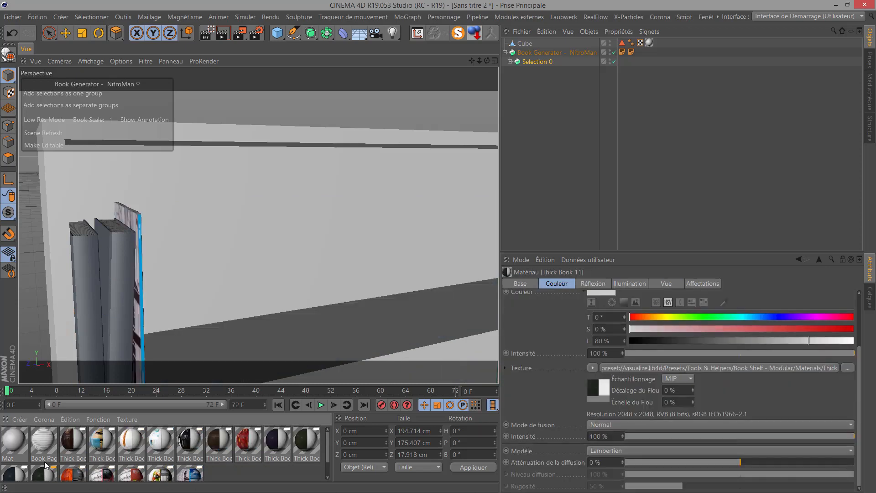
left_click(73, 451, "shift")
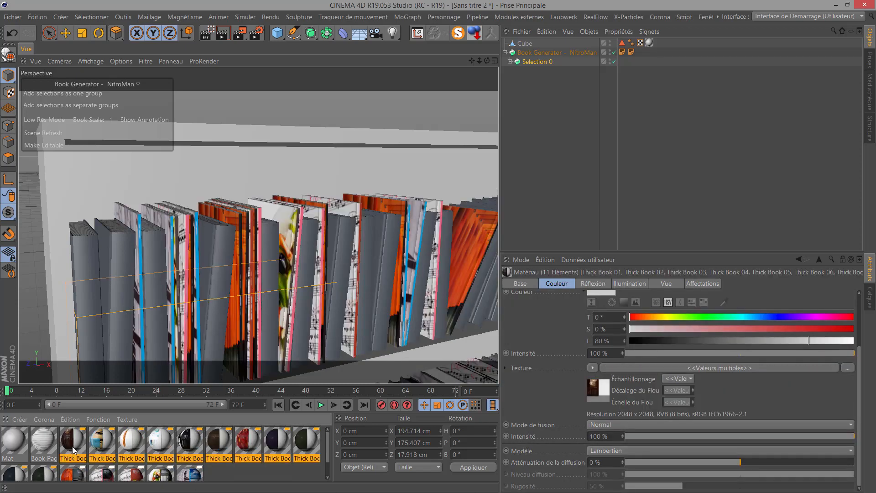
left_click(543, 63)
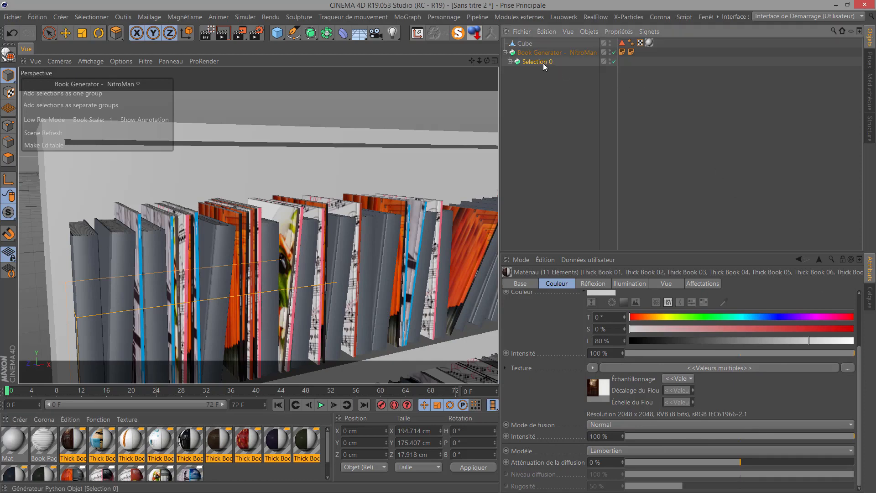
left_click_drag(858, 361, 748, 490)
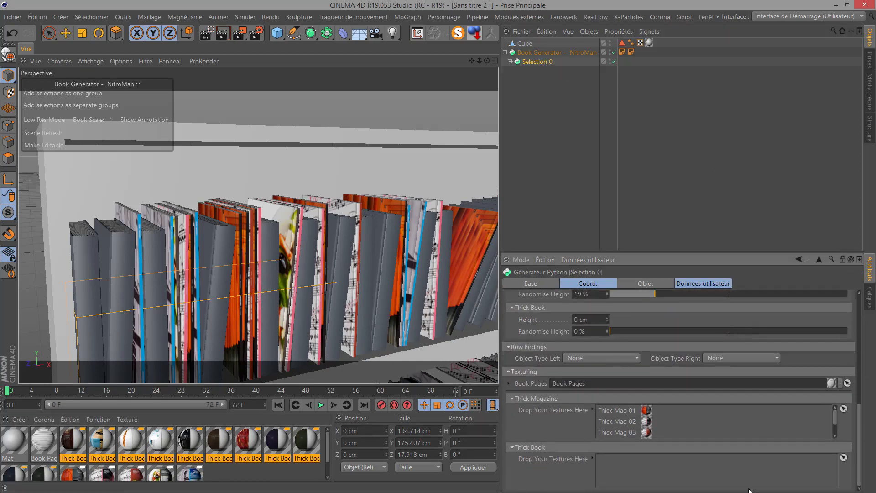
left_click_drag(67, 439, 659, 481)
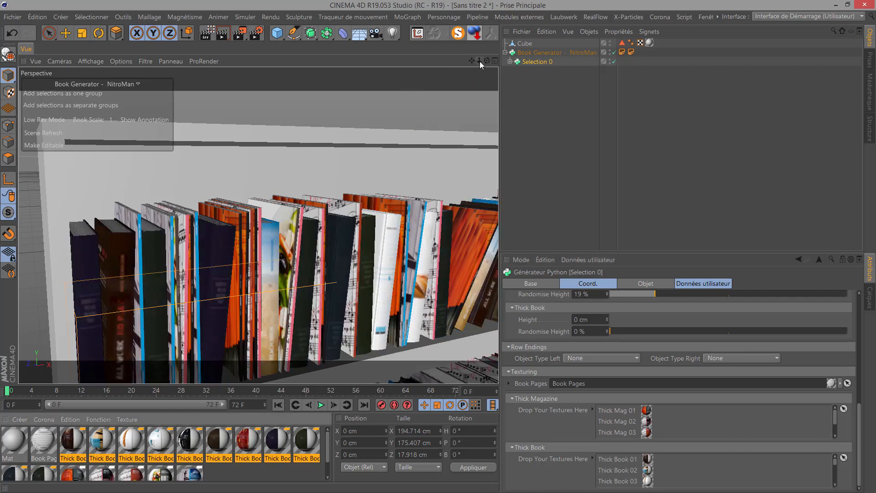
Open the grey Mat material in the material editor.
left_click_drag(479, 60, 356, 0)
left_click_drag(486, 61, 498, 102)
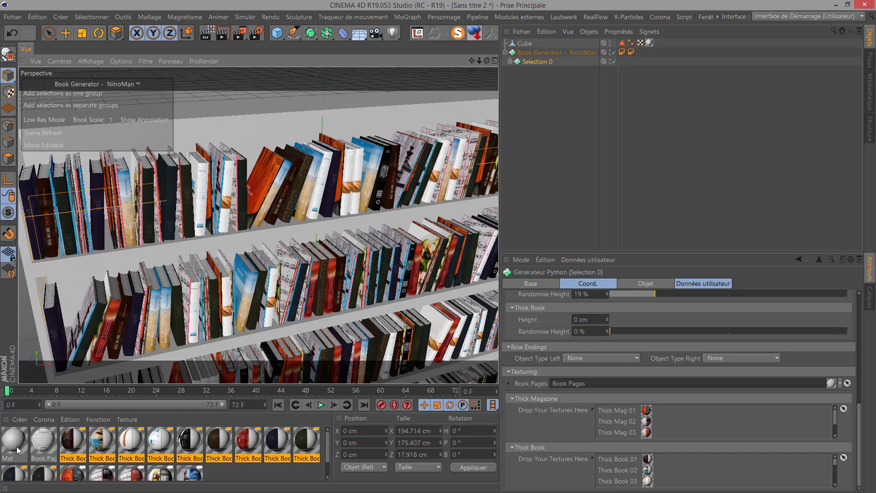
left_click(14, 440)
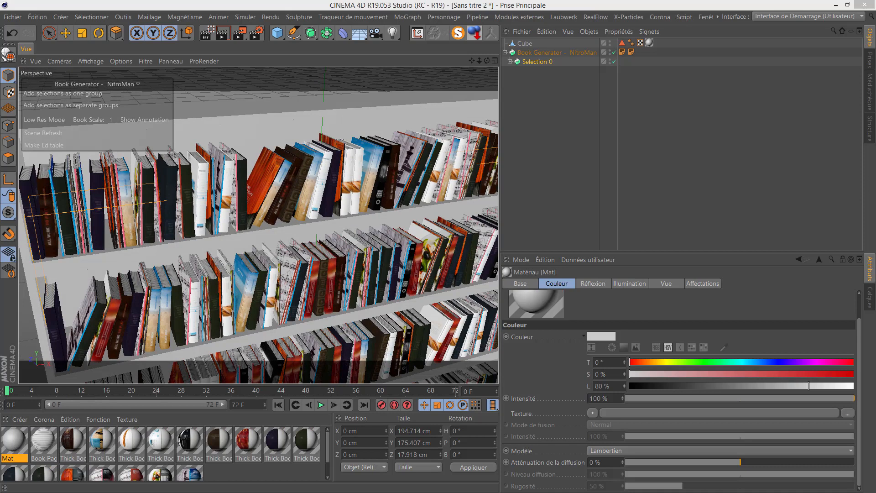
double_click(15, 440)
left_click_drag(263, 32, 411, 82)
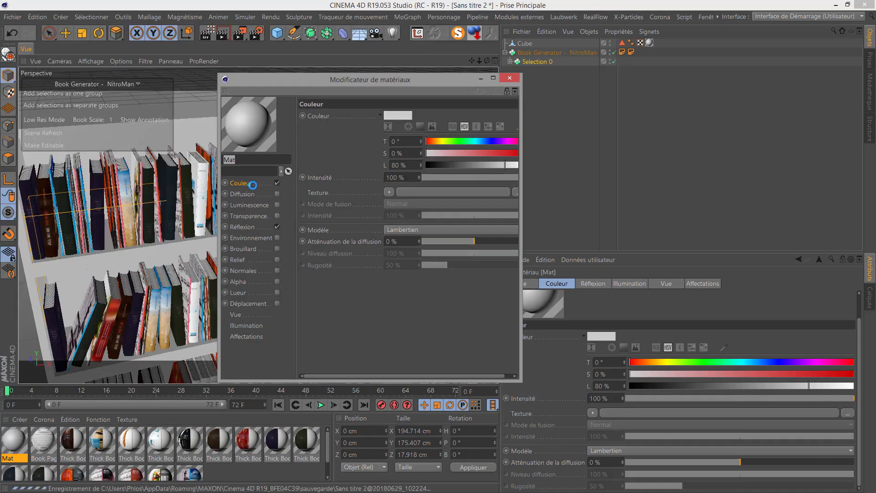
Search the preset library, including subfolders, for items whose name contains wood.
left_click(866, 98)
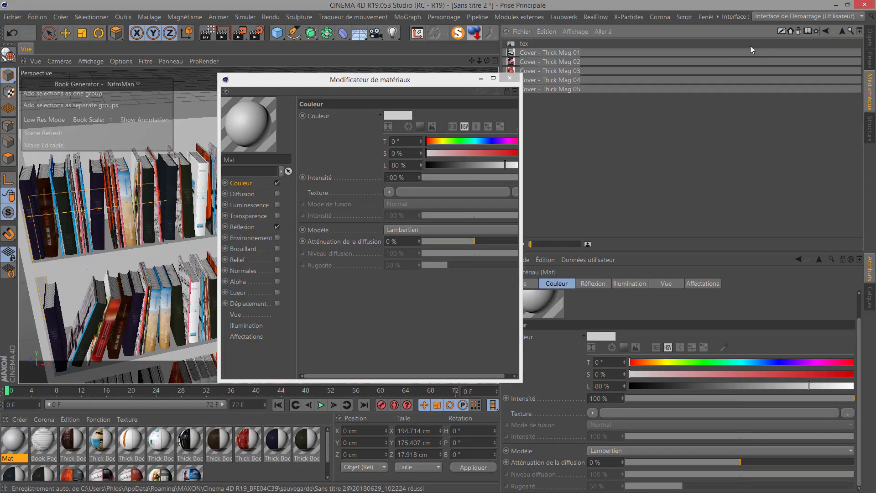
left_click(850, 30)
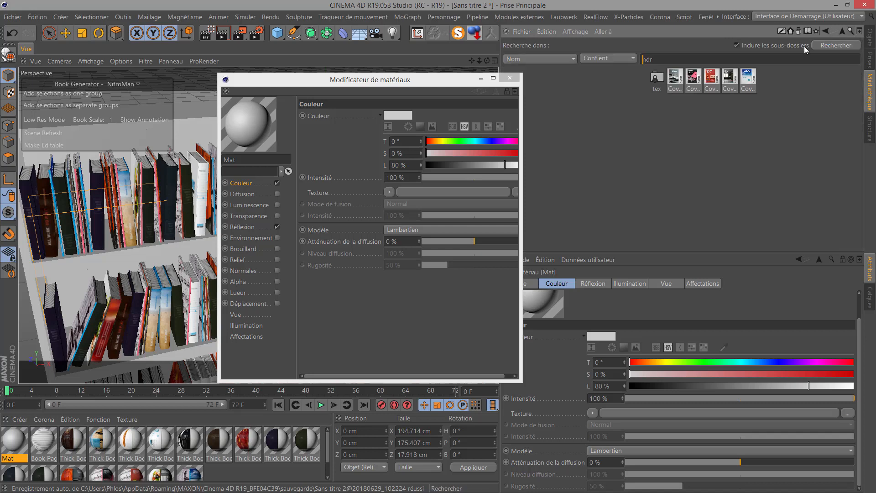
left_click_drag(617, 63, 610, 63)
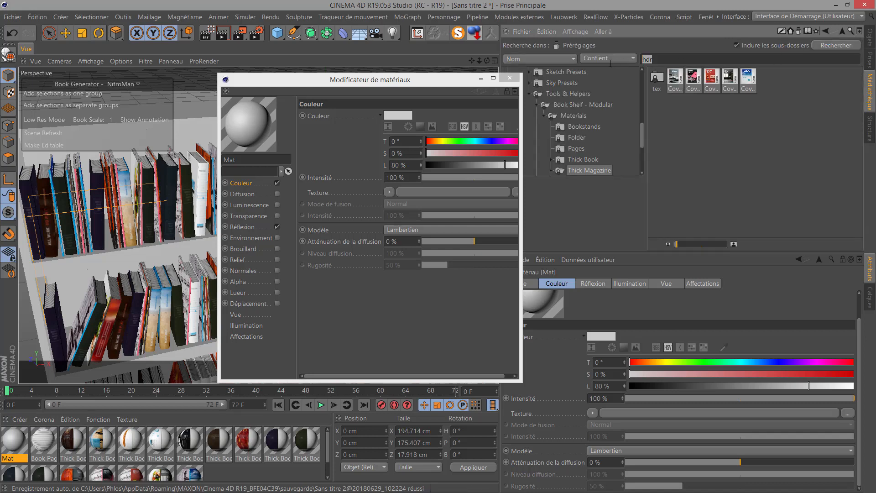
type("wood")
key("Return")
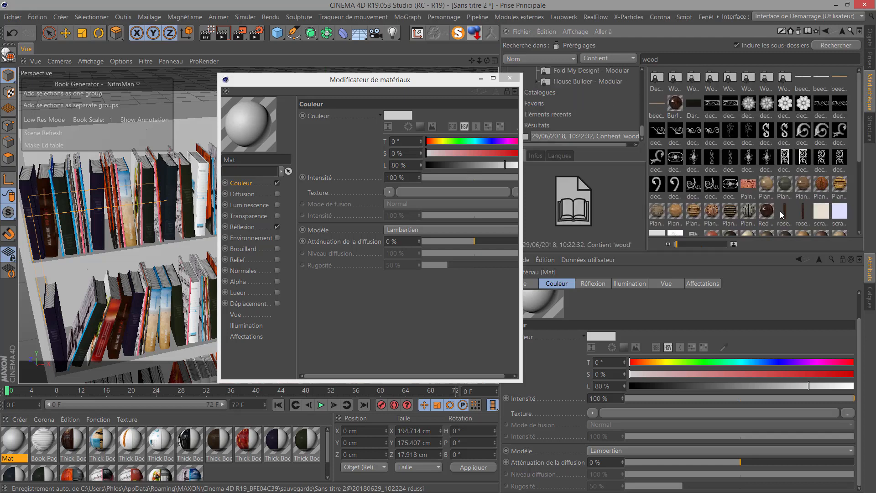
Apply the Red Wood - Polished material to the bookshelf, close the material editor and render the view.
left_click(785, 216)
left_click(788, 219)
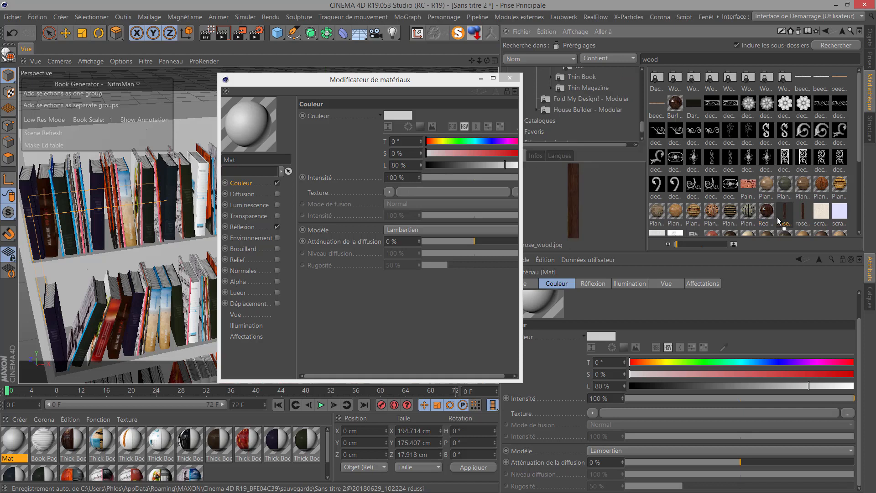
left_click(767, 212)
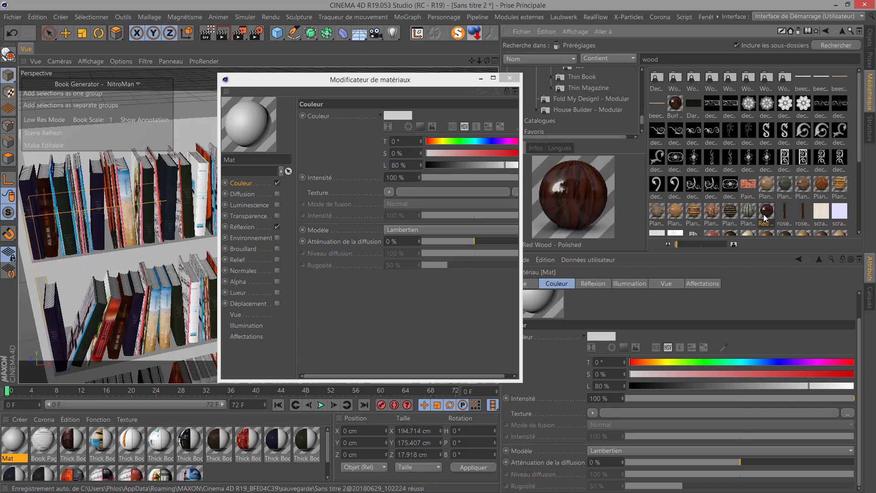
left_click_drag(768, 217, 32, 277)
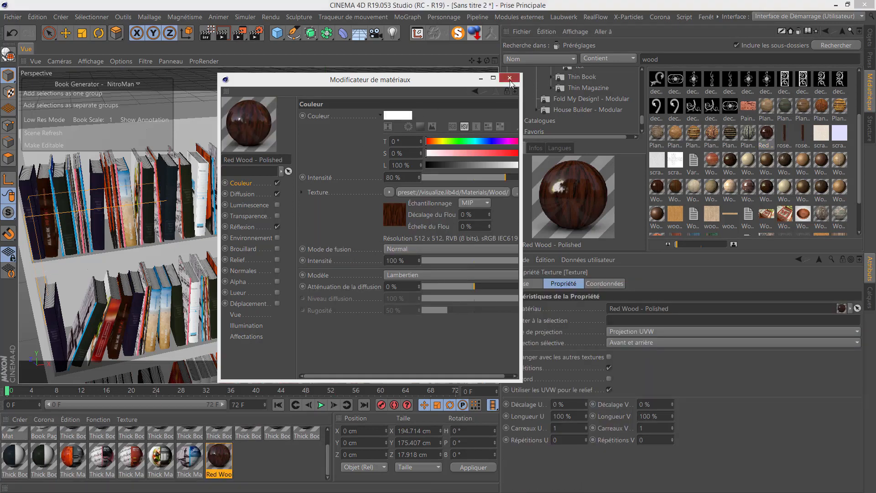
left_click(510, 77)
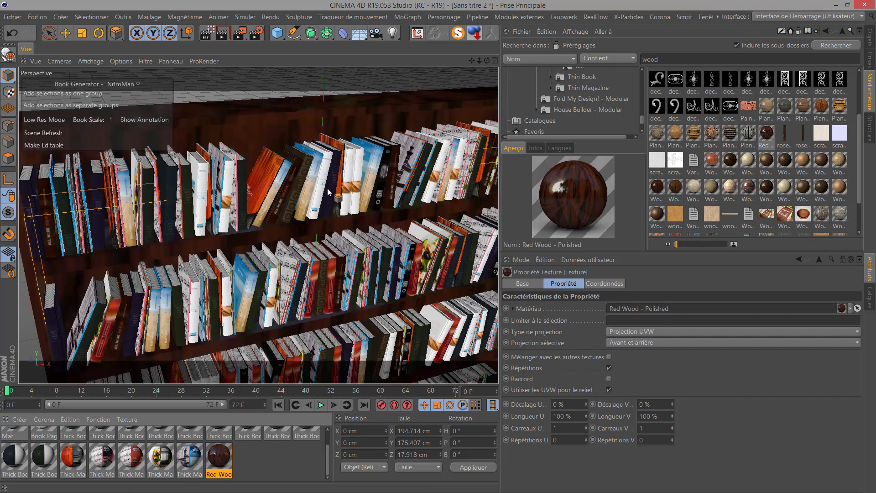
left_click(220, 34)
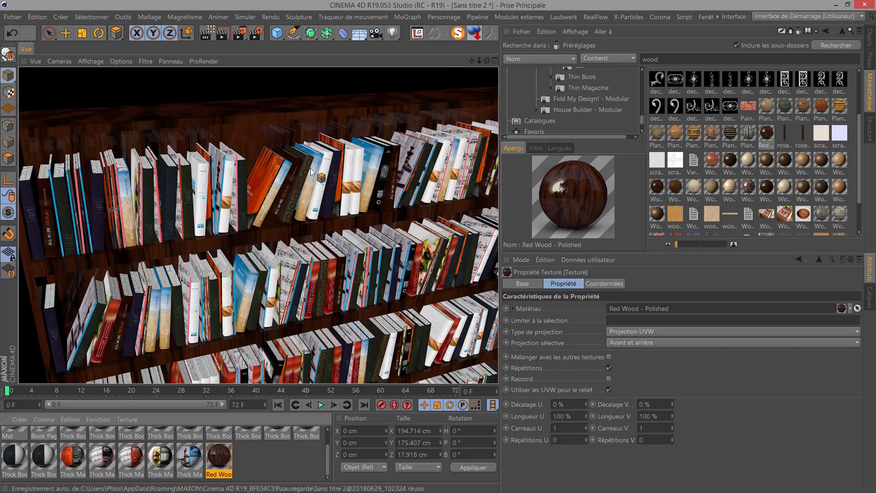
Set the Spacing in Selection 0's Book Placement Settings to -2 %.
left_click(871, 47)
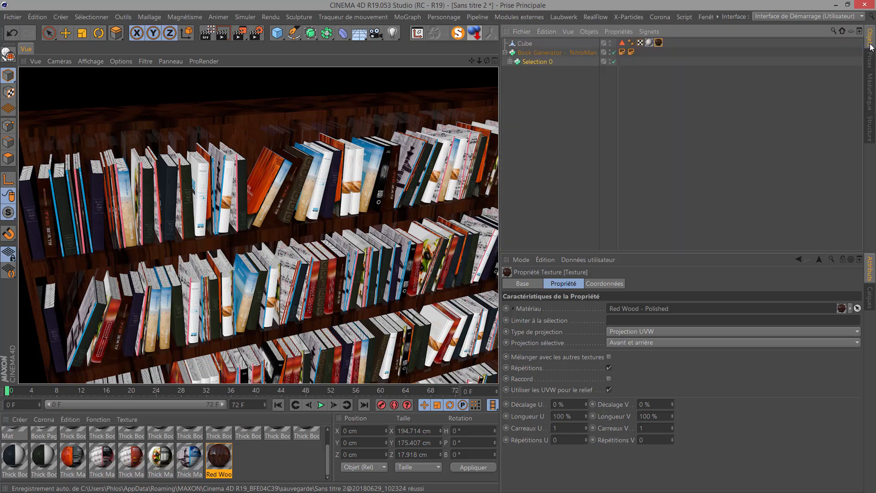
left_click(531, 61)
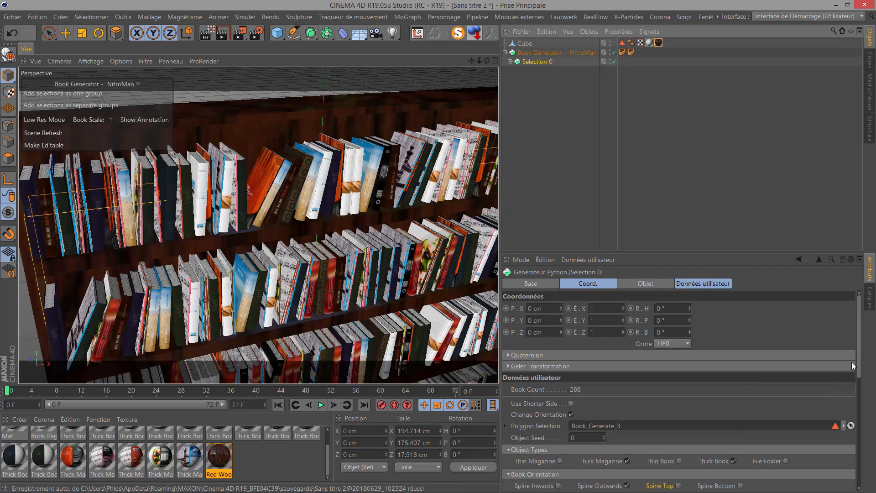
scroll(852, 365, "down", 5)
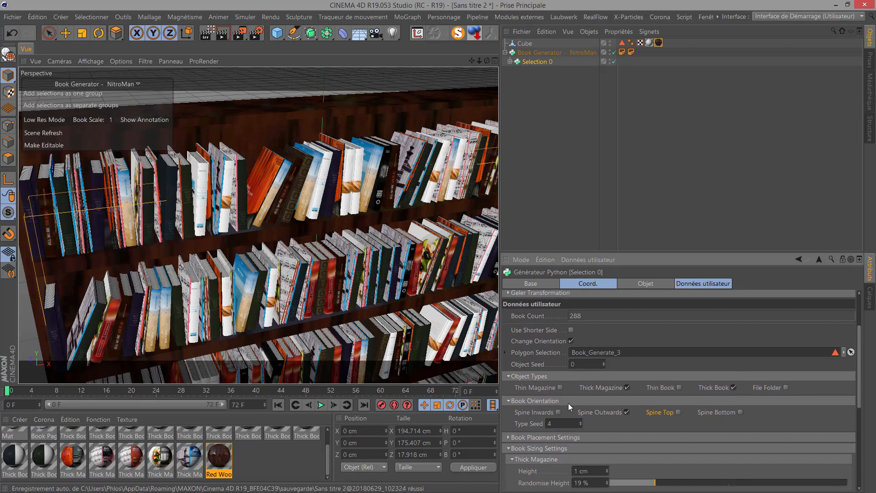
left_click_drag(861, 375, 860, 409)
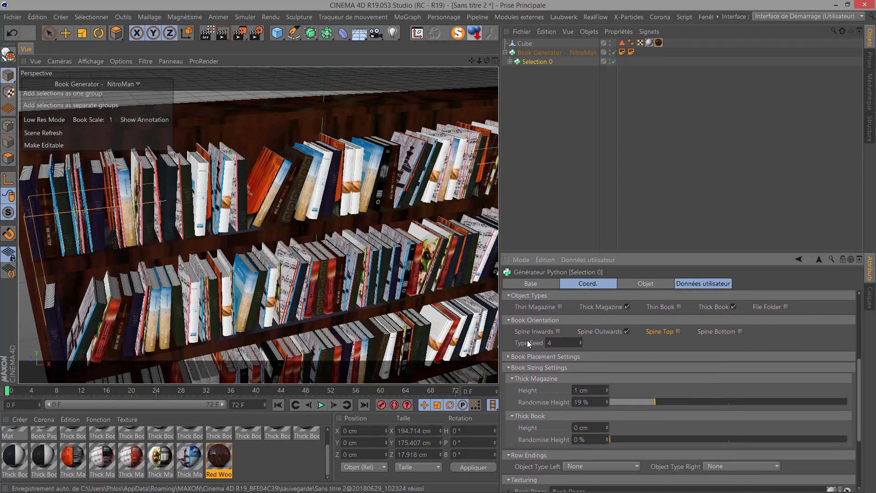
left_click(523, 361)
left_click_drag(678, 369, 729, 365)
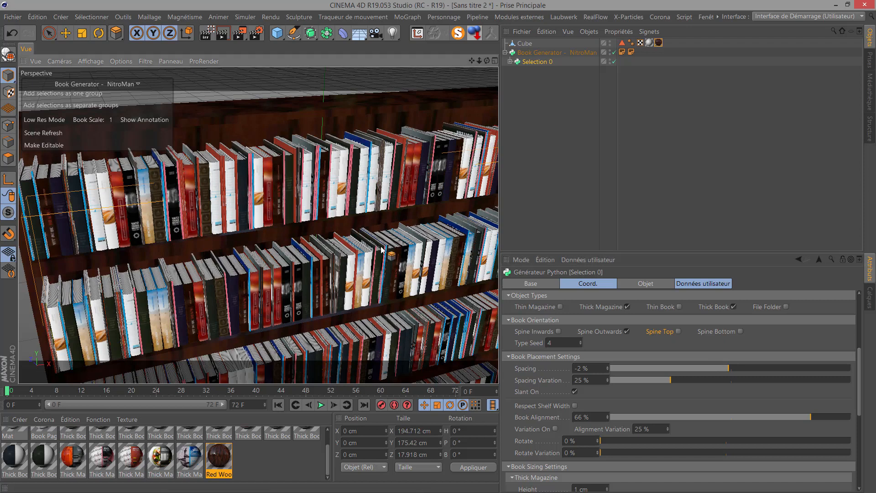
Change Selection 0's book Spacing to -100 % and its Spacing Variation to 0 %.
scroll(381, 250, "down", 5)
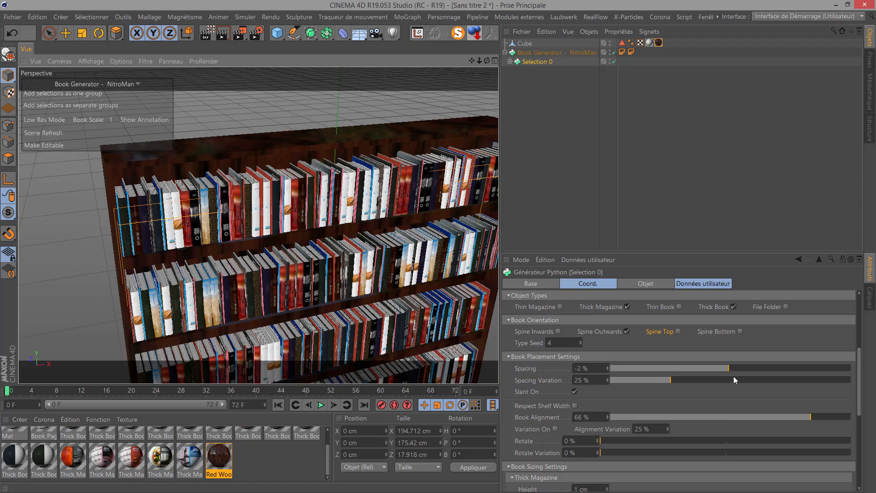
left_click_drag(719, 370, 593, 366)
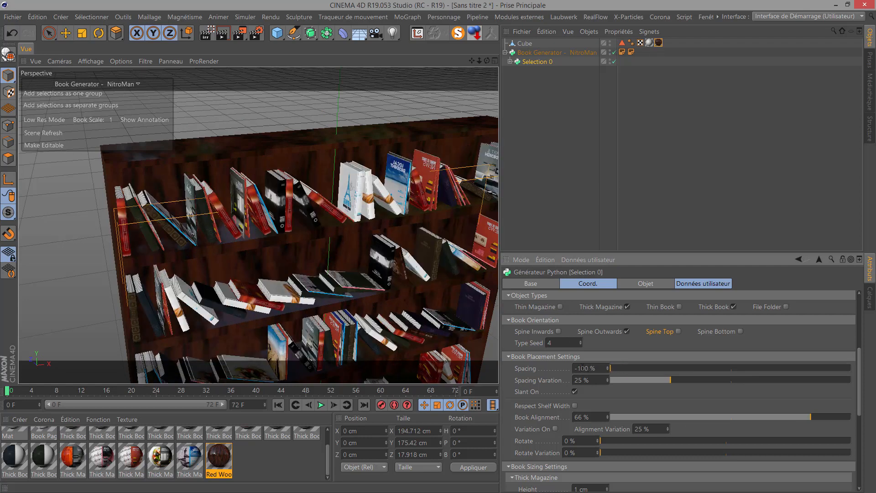
left_click_drag(659, 381, 578, 380)
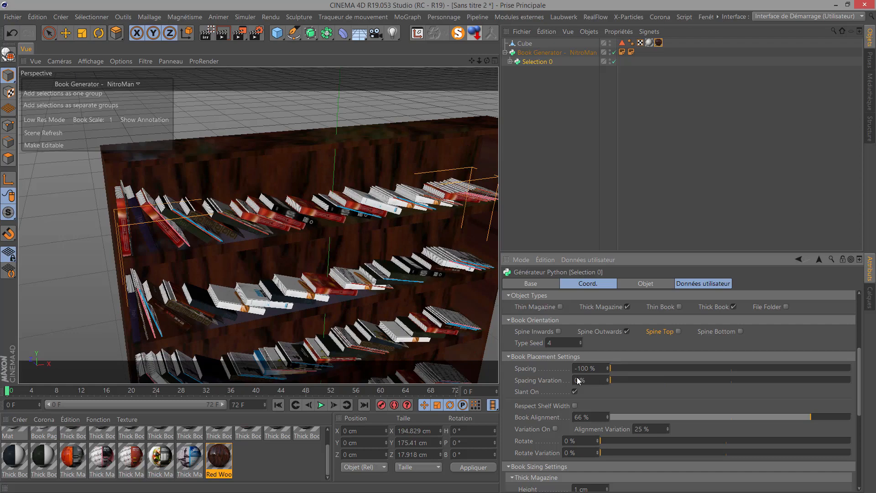
Inspect how the slanted books sit on the shelves, from several angles and up close.
scroll(301, 282, "down", 3)
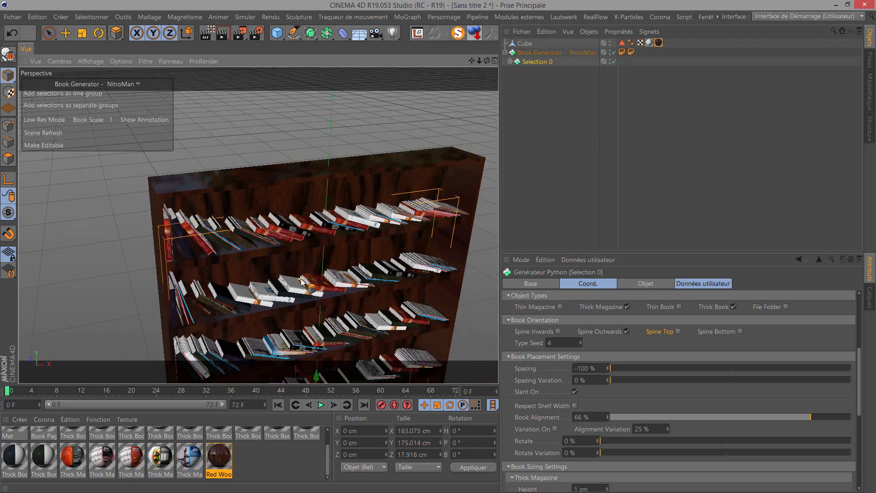
left_click_drag(473, 61, 463, 18)
left_click_drag(487, 60, 475, 25)
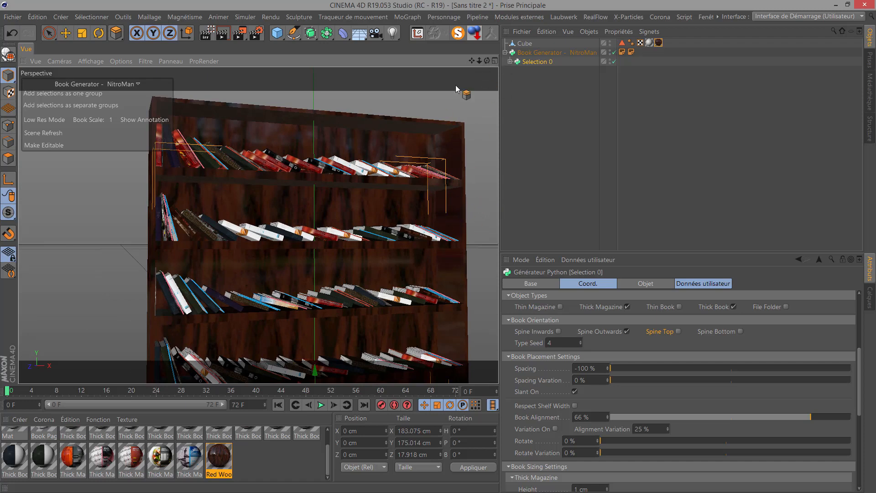
left_click_drag(486, 61, 479, 89)
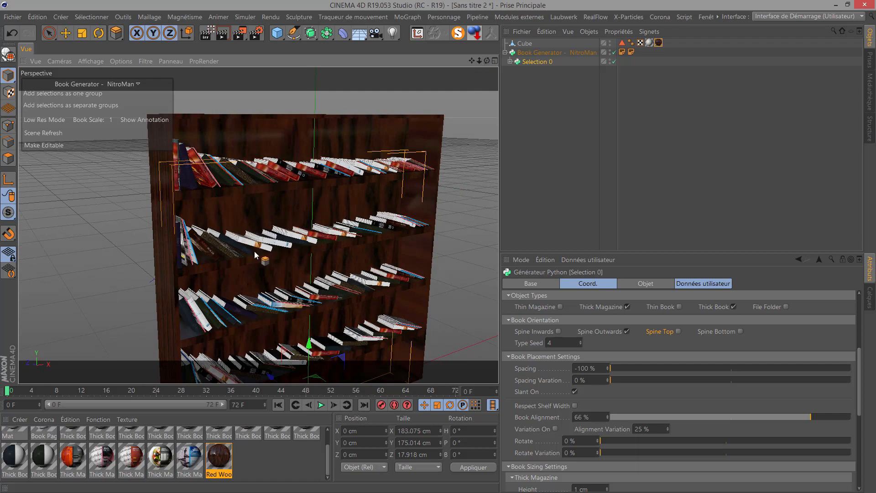
scroll(260, 259, "up", 5)
scroll(260, 259, "up", 5)
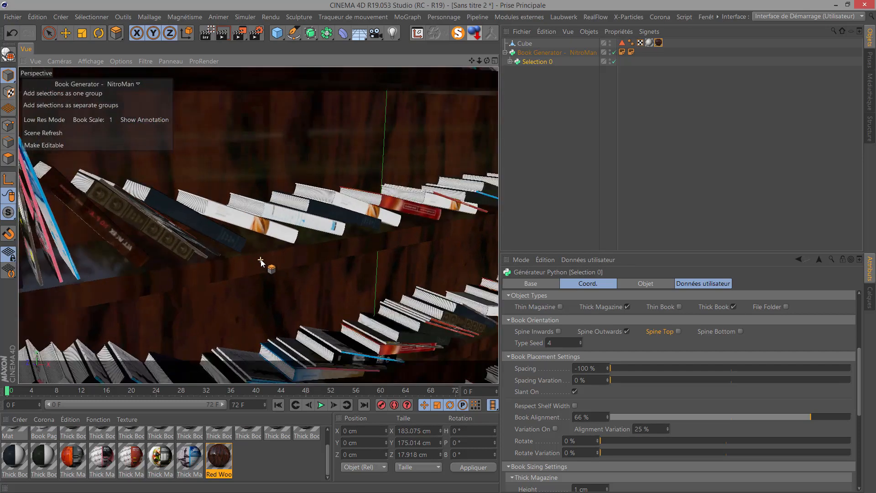